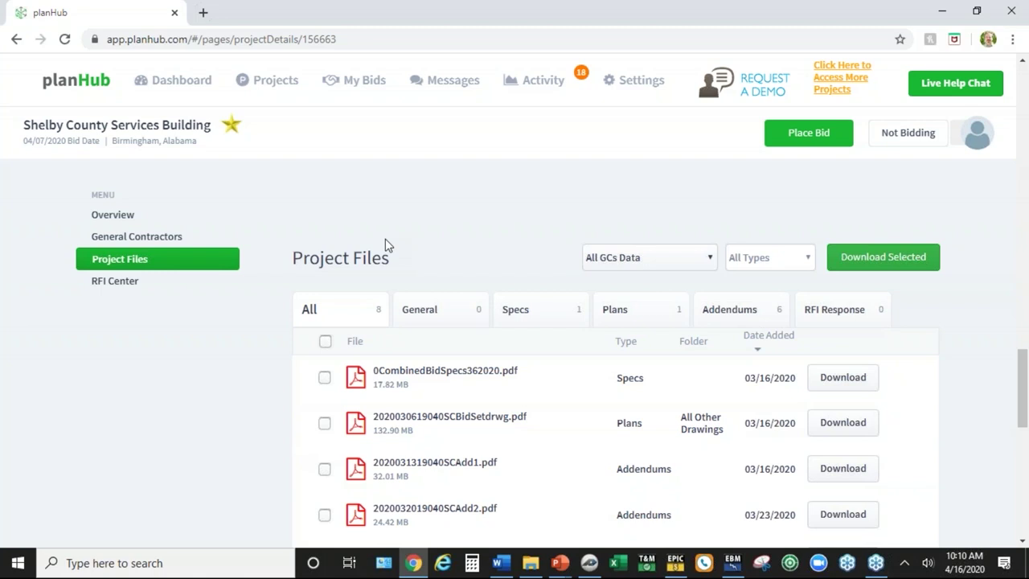
Step: Filter the project files to Plans, then Specs, then Addendums, and bring up File Explorer
click(627, 316)
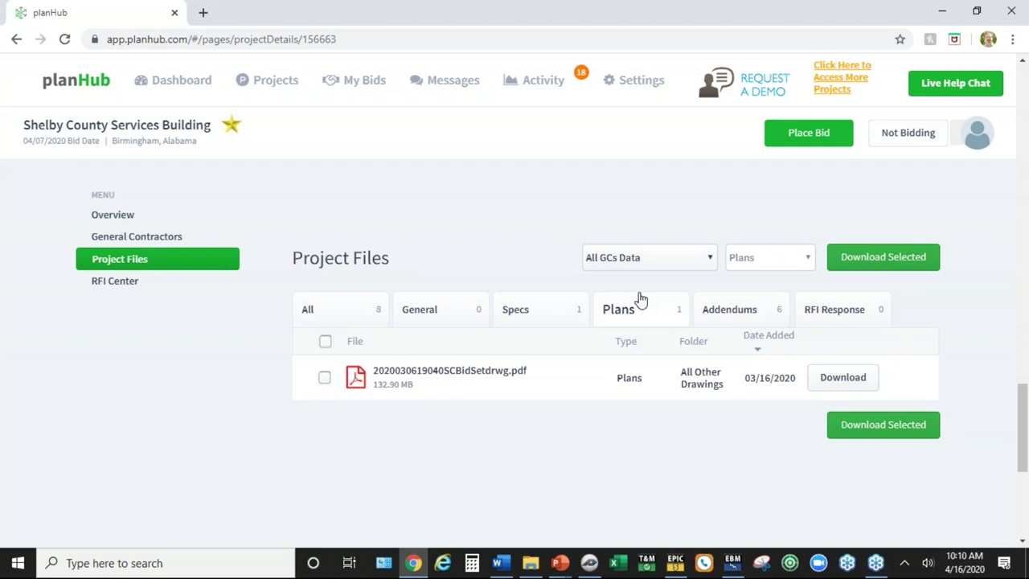
click(540, 319)
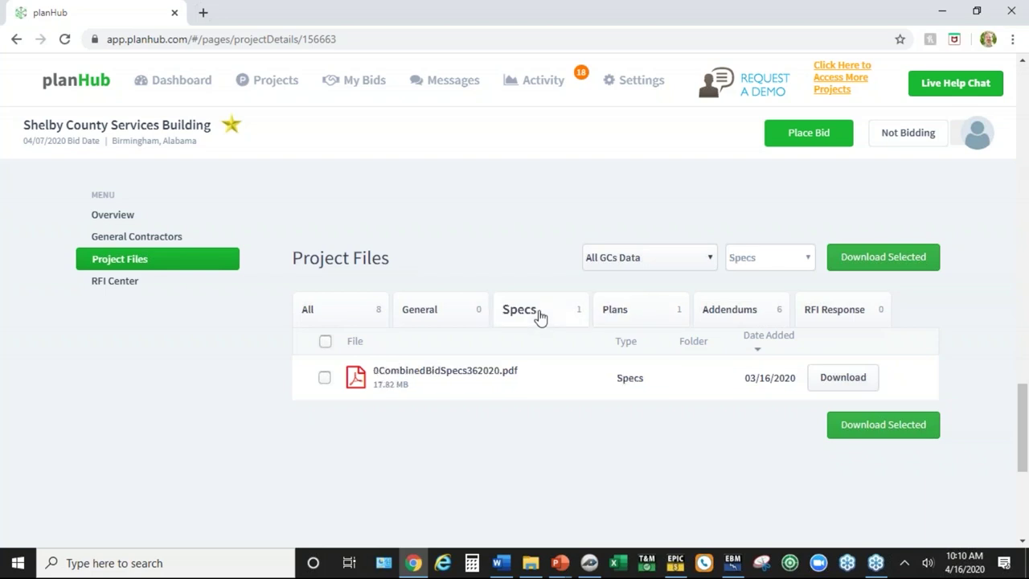
click(726, 318)
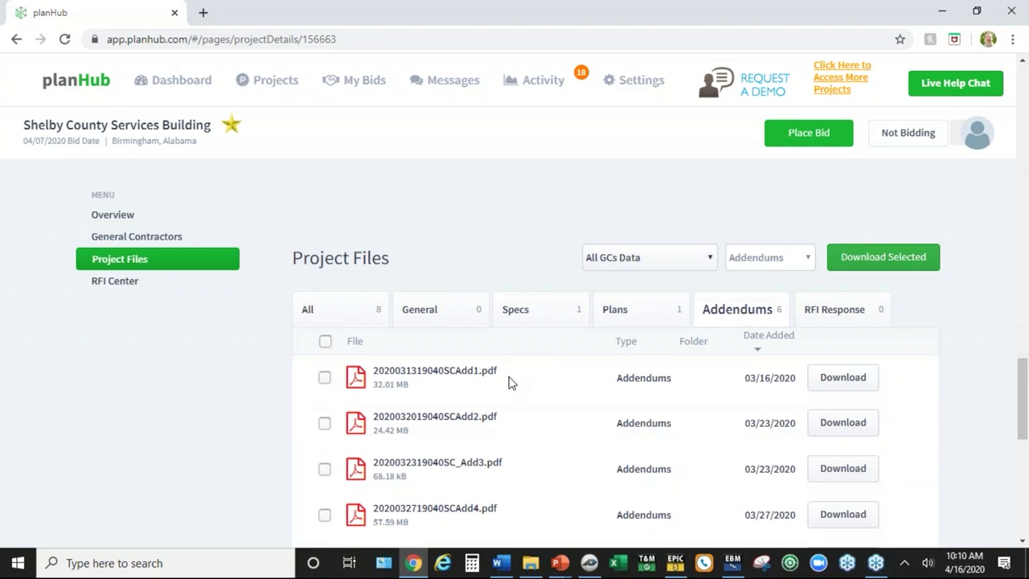
click(534, 563)
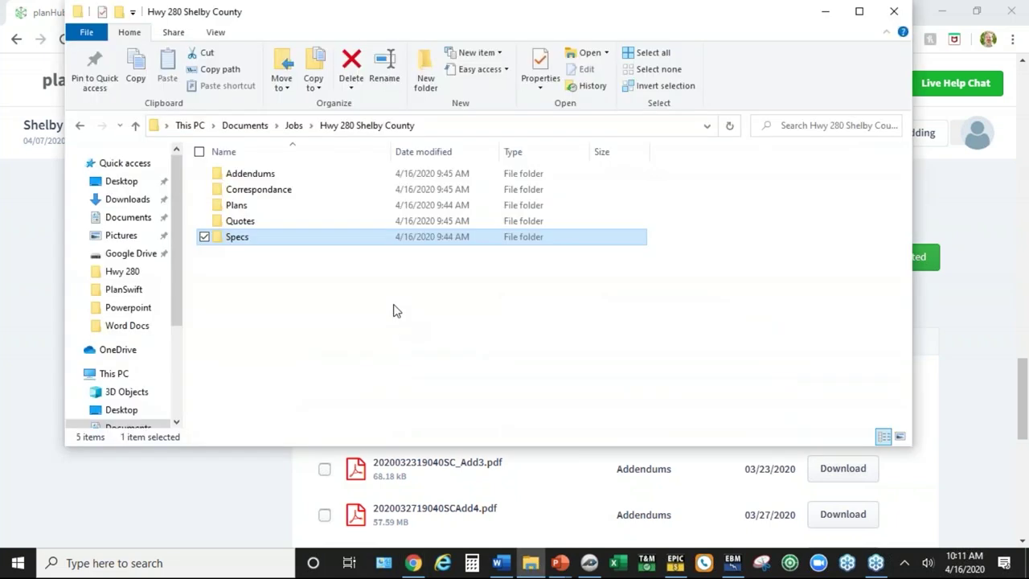
click(136, 128)
click(138, 129)
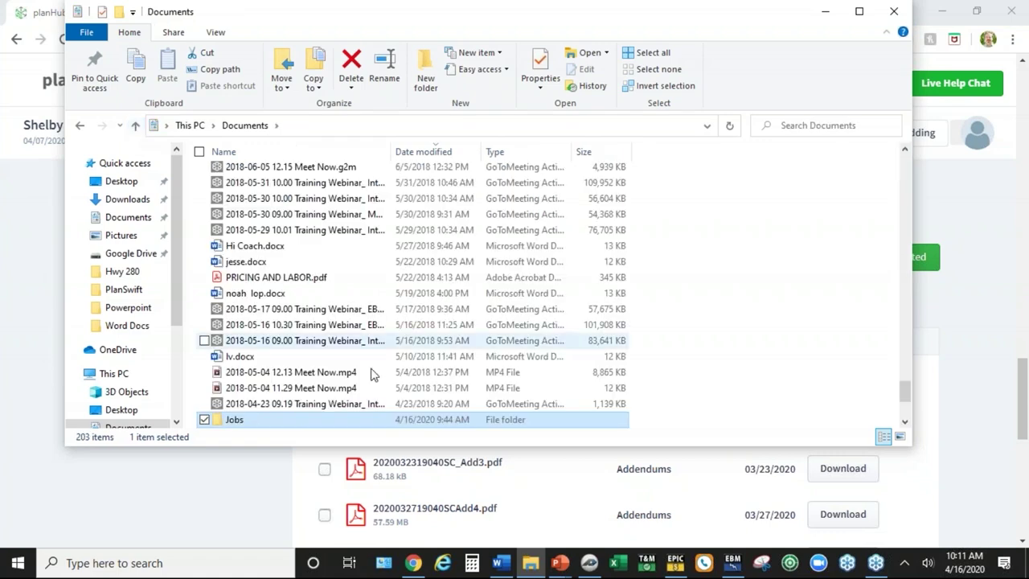
double_click(305, 418)
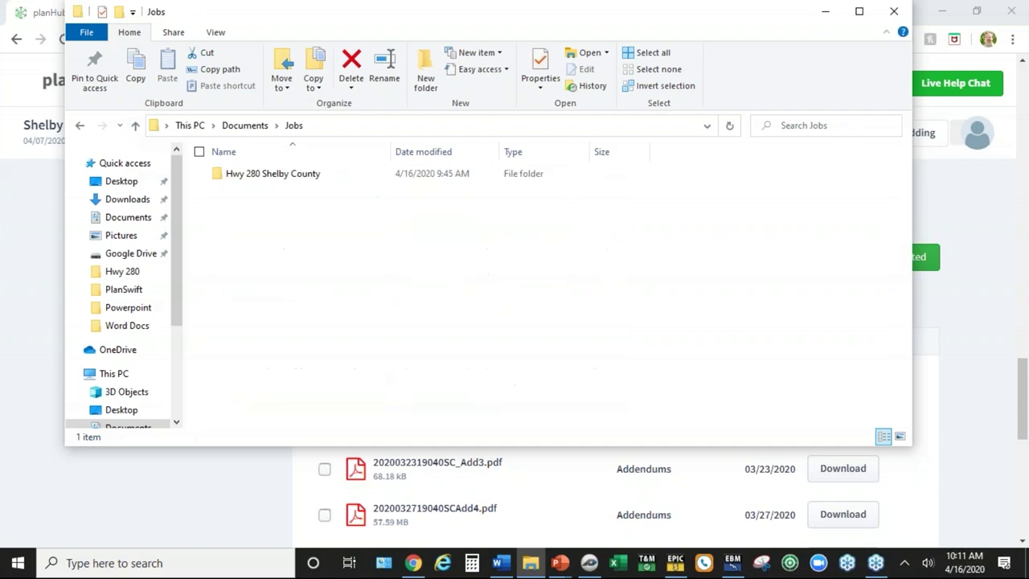
double_click(249, 184)
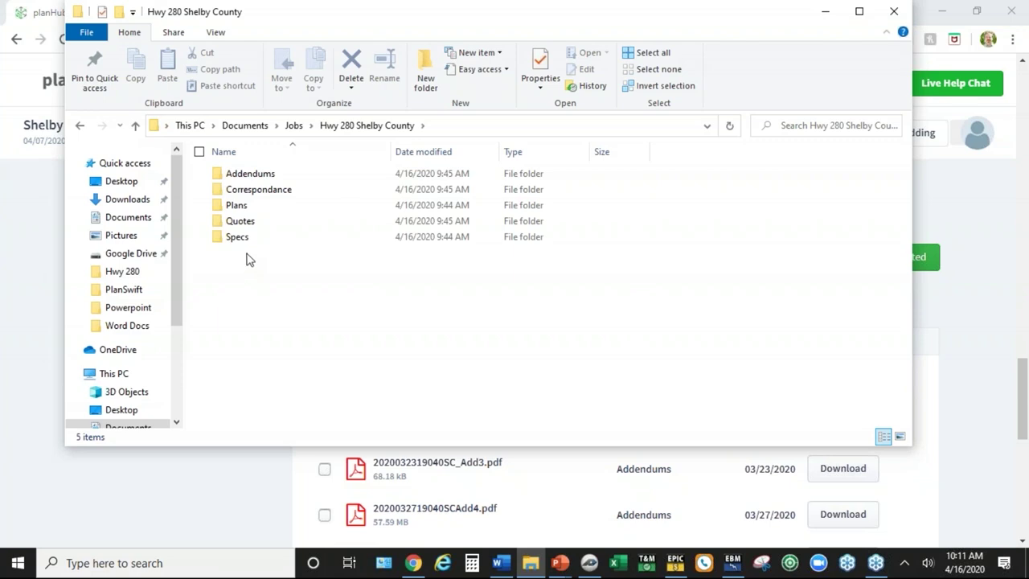
Step: Bring PlanSwift forward with the Shelby County job's E0.1 Electrical Legend sheet showing
click(413, 564)
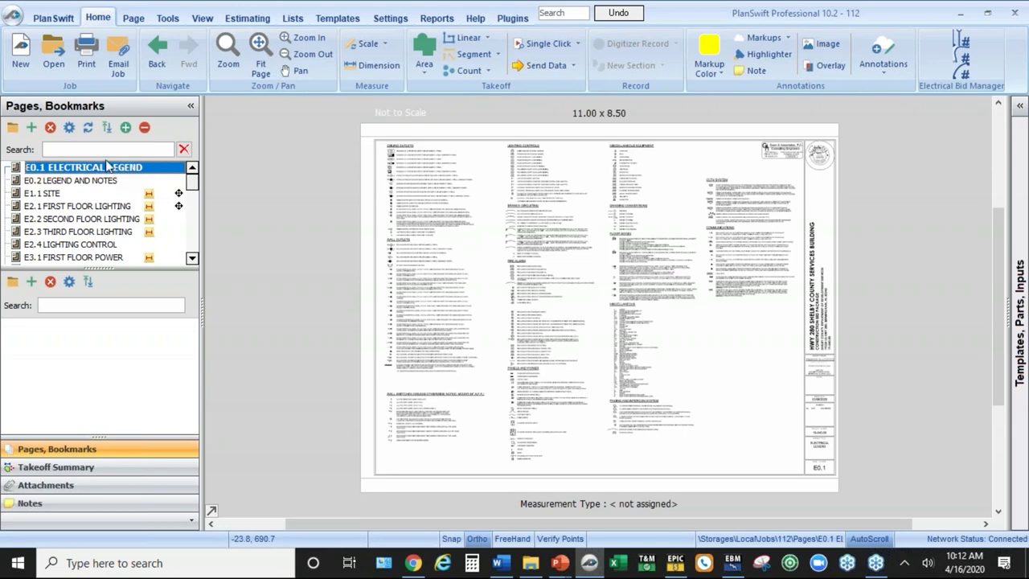
click(38, 53)
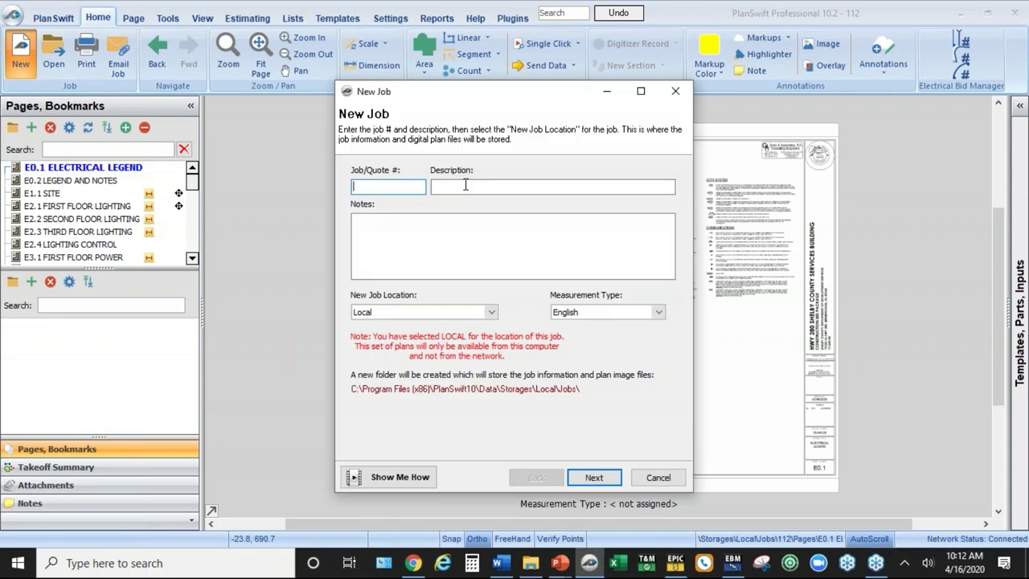
text(`)
click(480, 188)
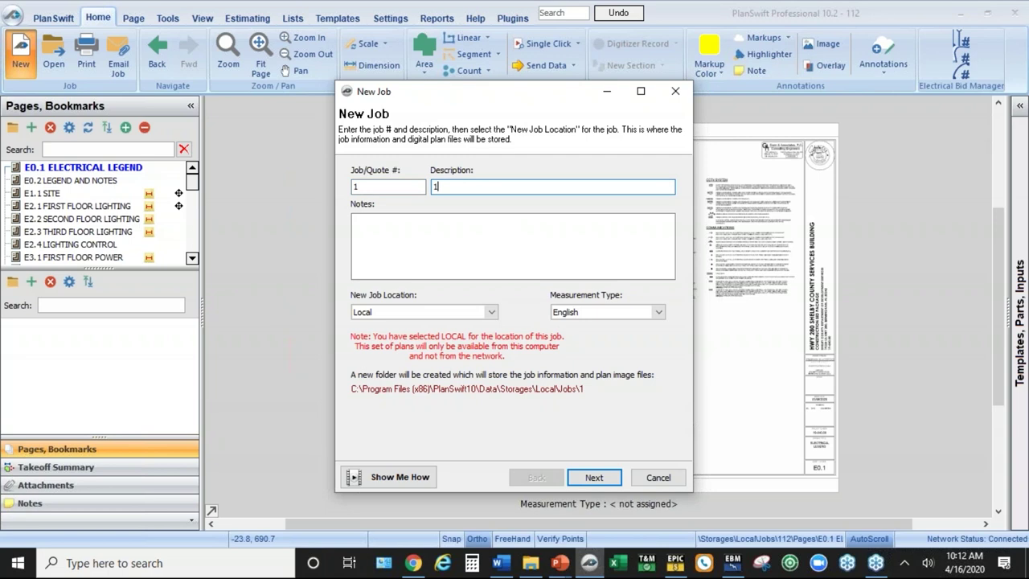
click(592, 481)
click(591, 481)
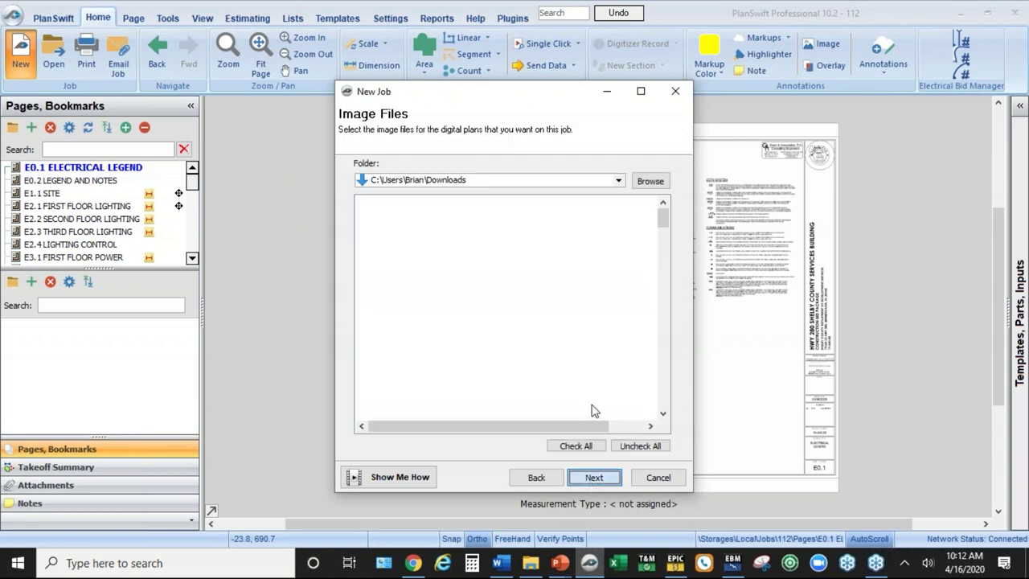
click(620, 180)
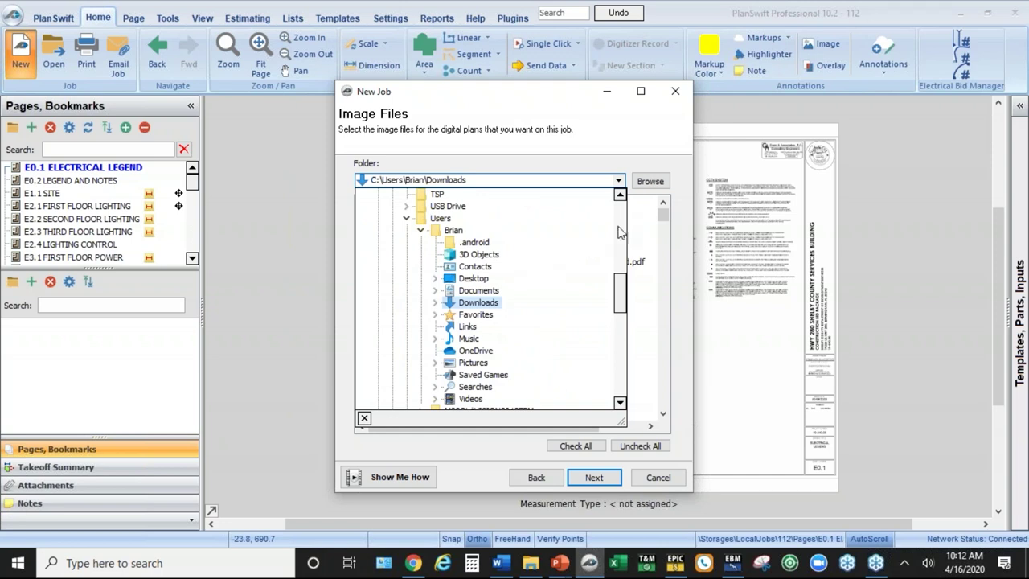
click(621, 387)
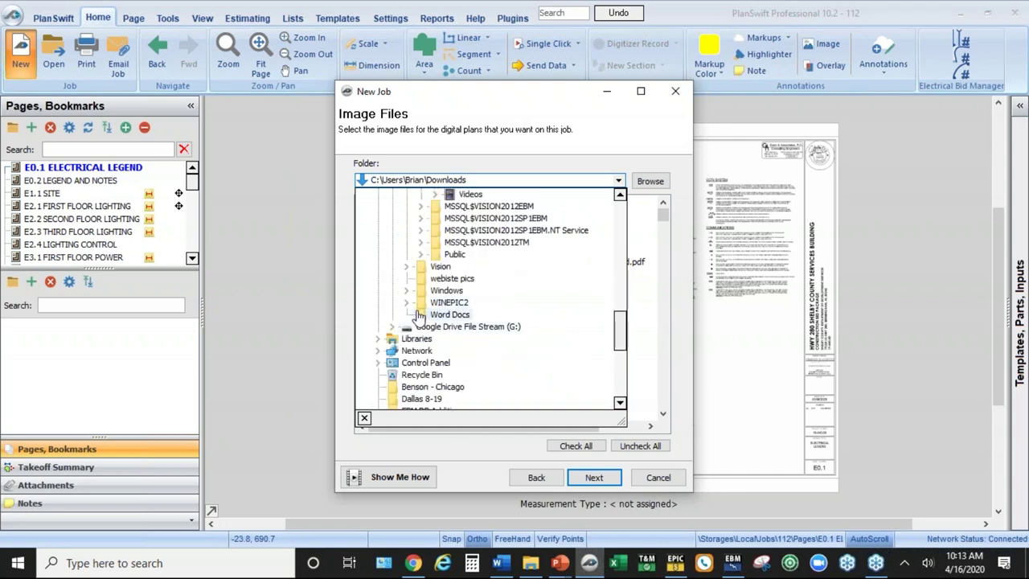
click(406, 267)
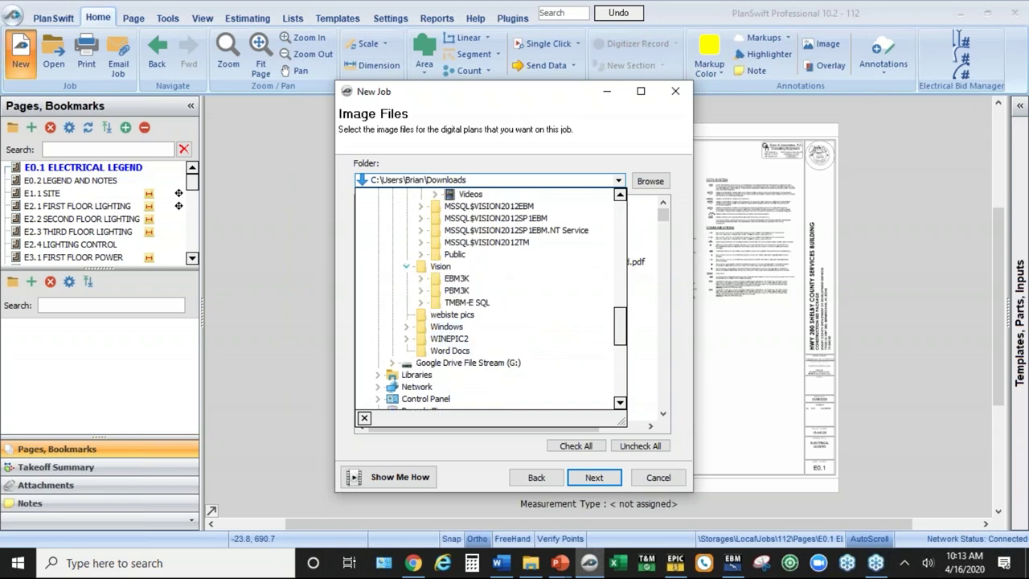
click(419, 279)
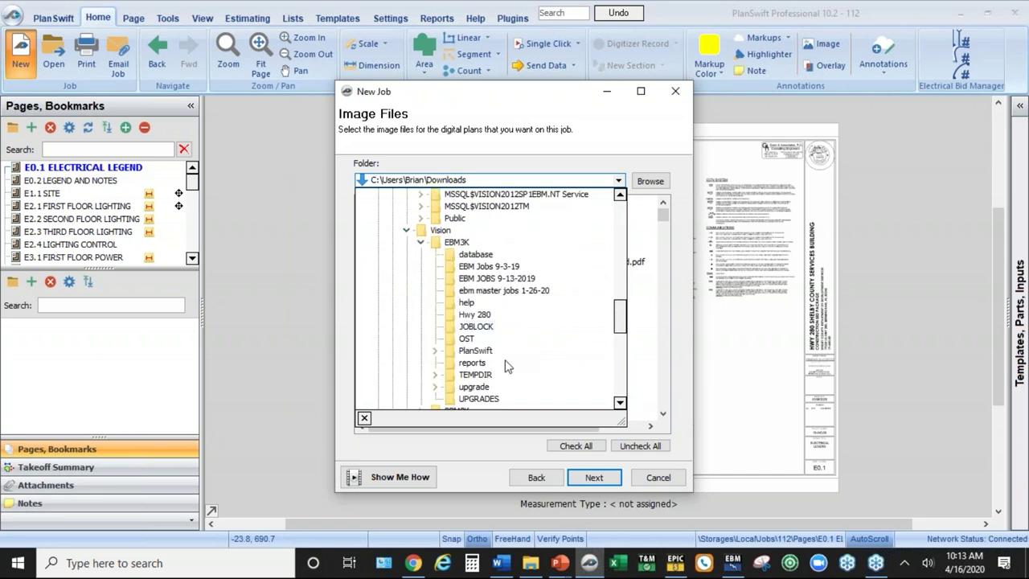
click(462, 317)
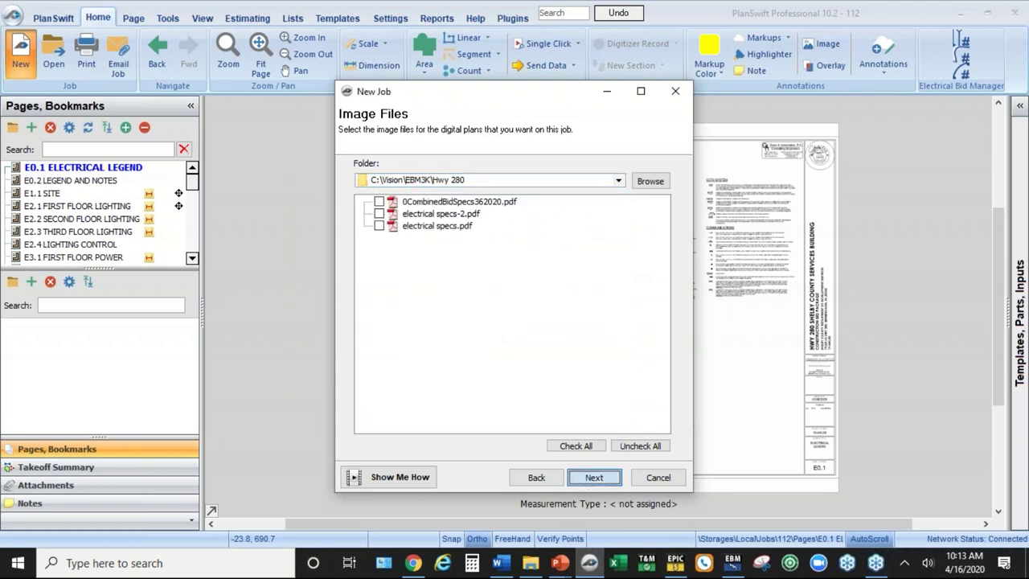
click(594, 477)
click(615, 284)
click(530, 480)
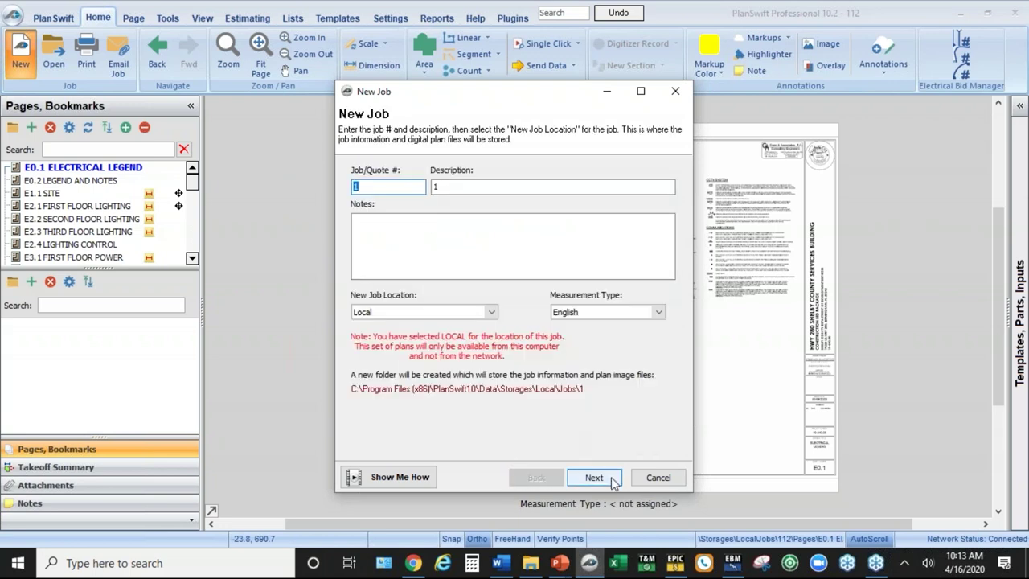
click(653, 480)
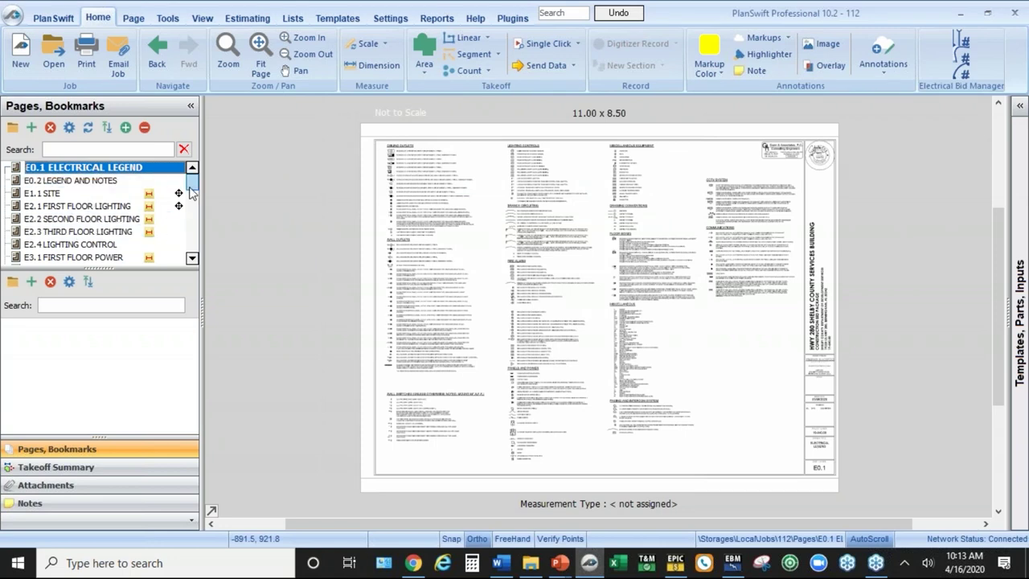
Step: Open sheet E6.10 CCTV Riser, dismissing its page properties without changes
drag(191, 205, 189, 253)
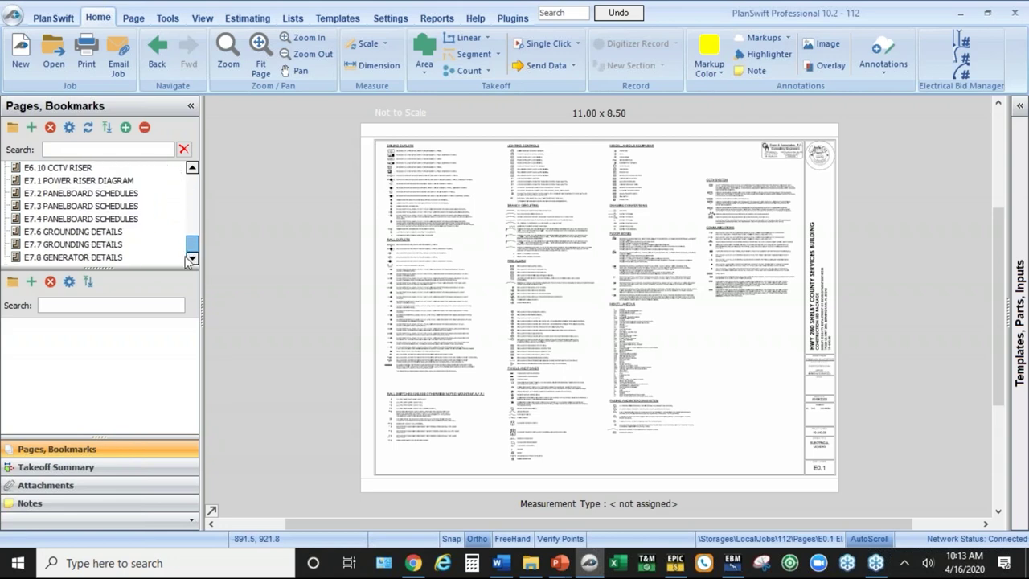
double_click(93, 174)
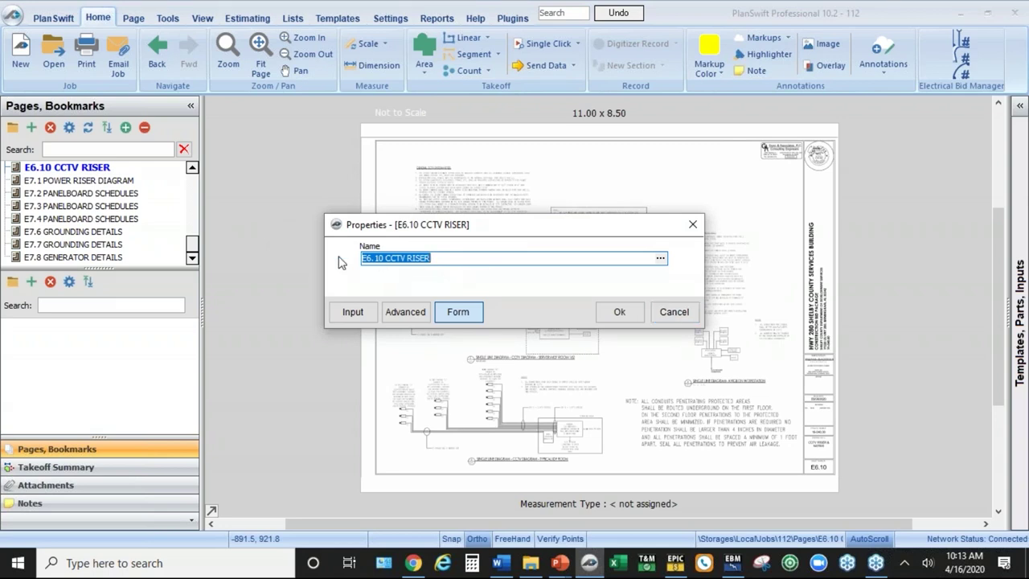
click(679, 315)
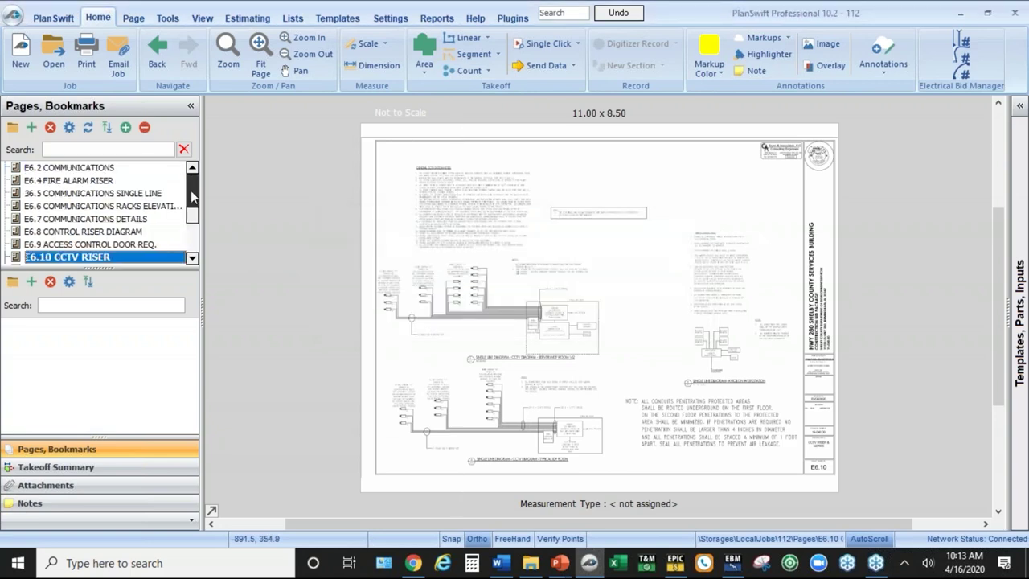
scroll(192, 197, up, 3)
drag(193, 221, 209, 183)
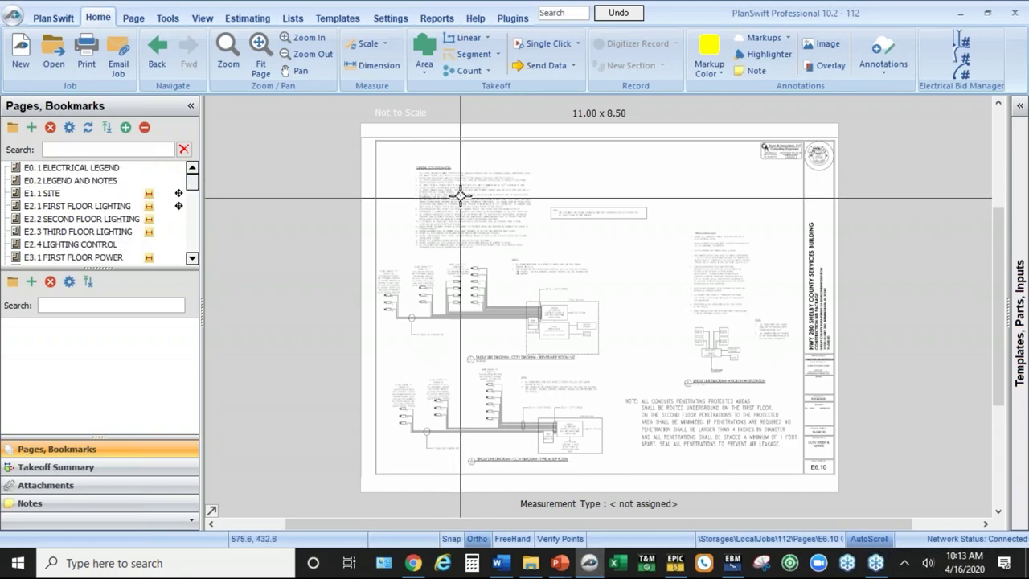
Step: Review the E0.1 legend's wall outlet and fixture symbols, then move through E0.2 to E1.1 Site
click(66, 167)
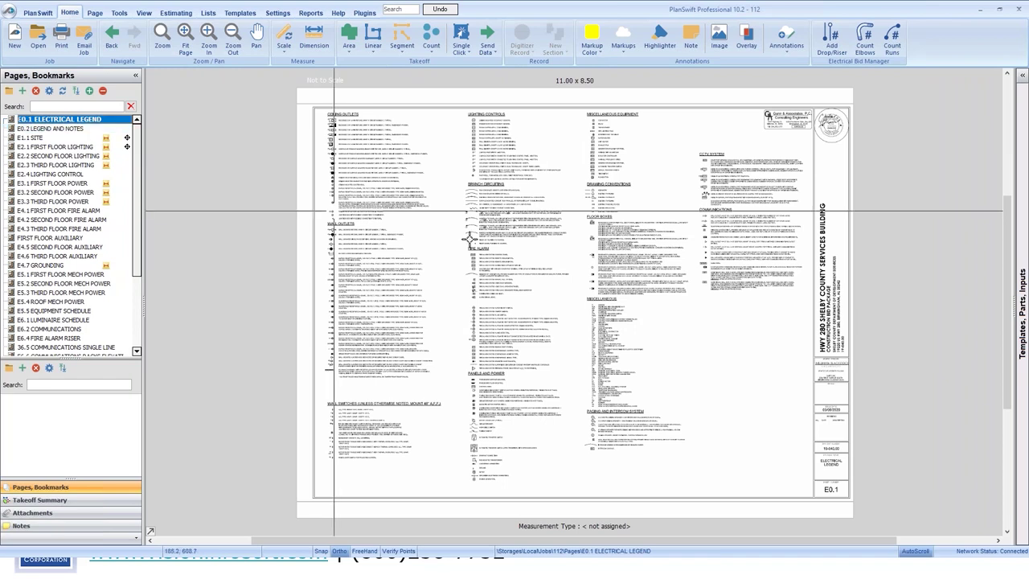
scroll(470, 239, up, 5)
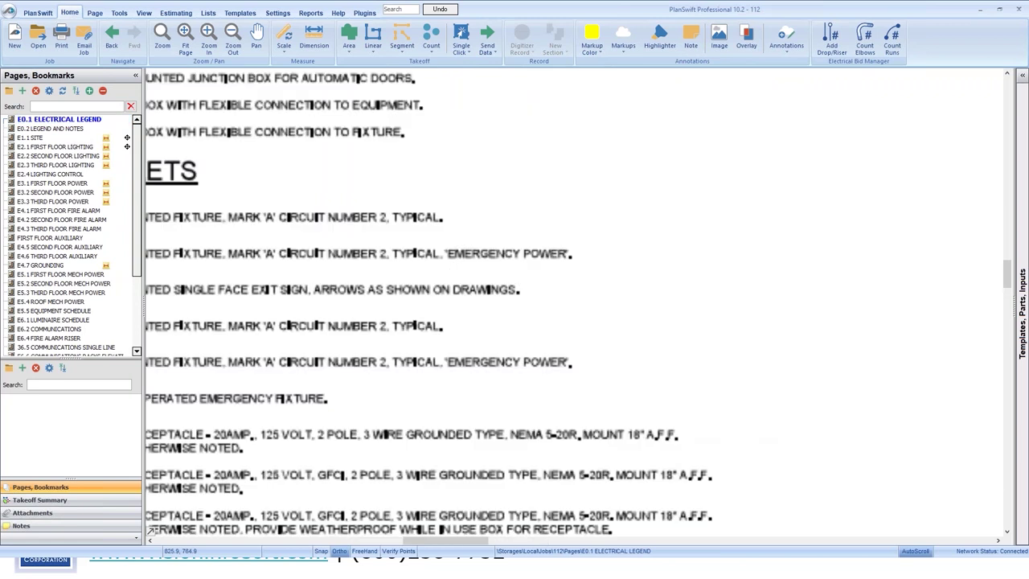
mouse_move(181, 258)
mouse_down()
mouse_move(616, 258)
mouse_move(582, 480)
mouse_up()
drag(515, 162, 463, 365)
click(50, 129)
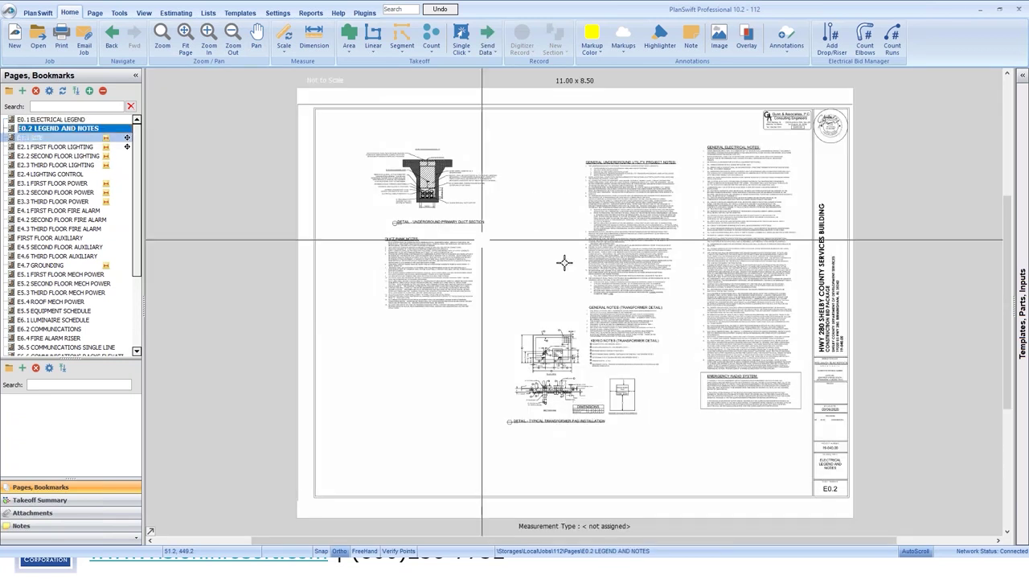
click(46, 136)
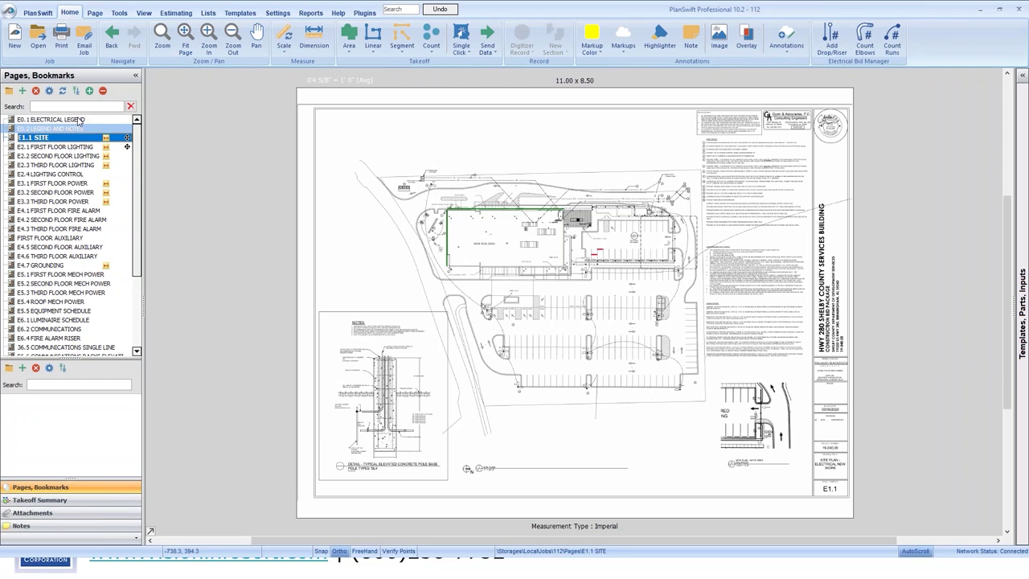
scroll(474, 473, up, 5)
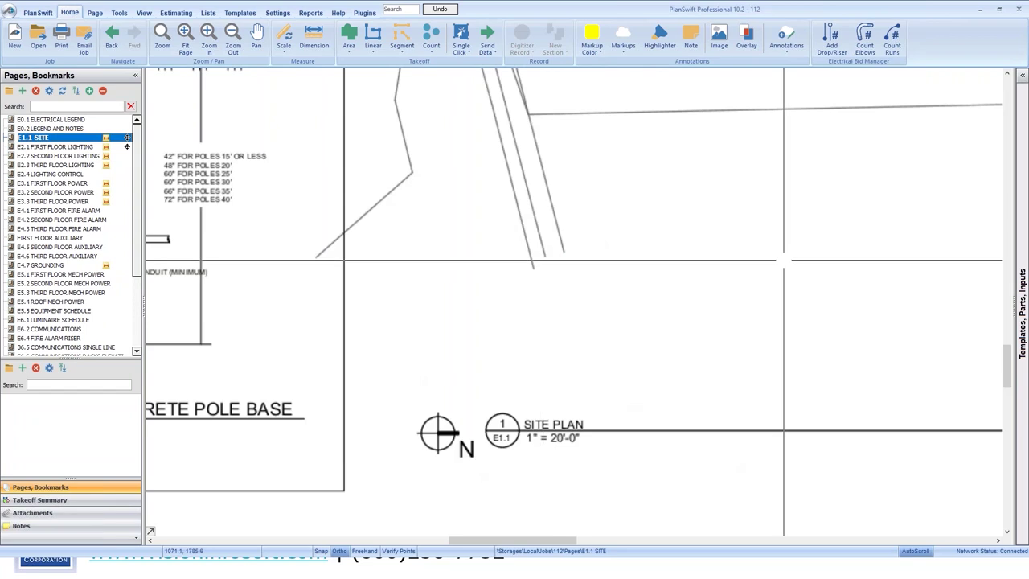
scroll(639, 149, down, 5)
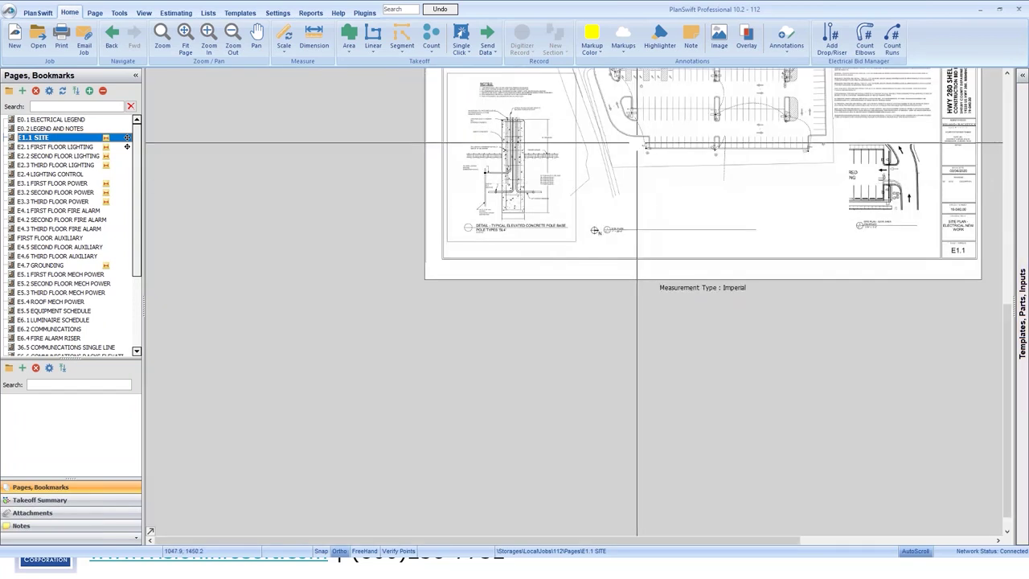
scroll(638, 146, down, 3)
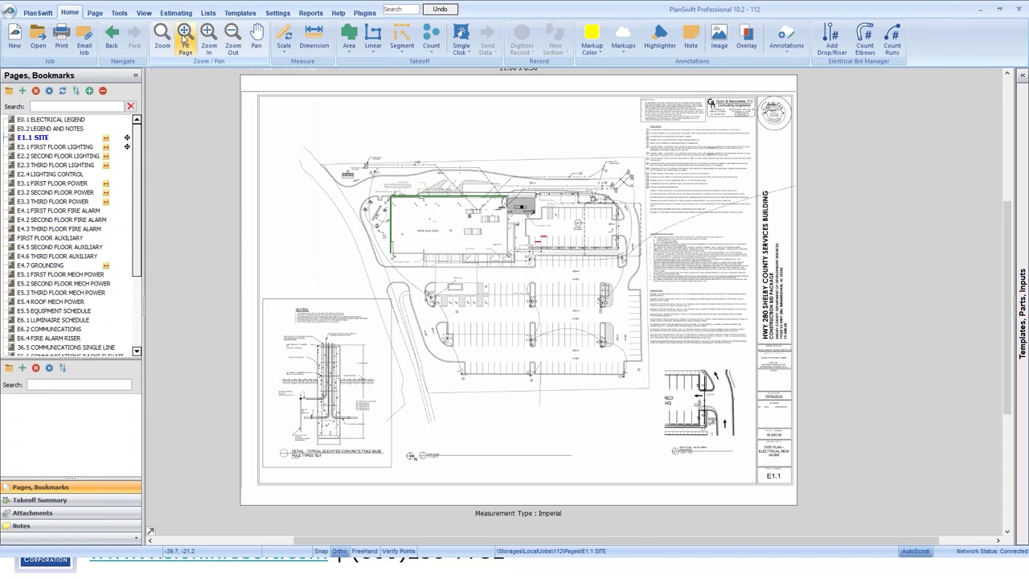
click(184, 41)
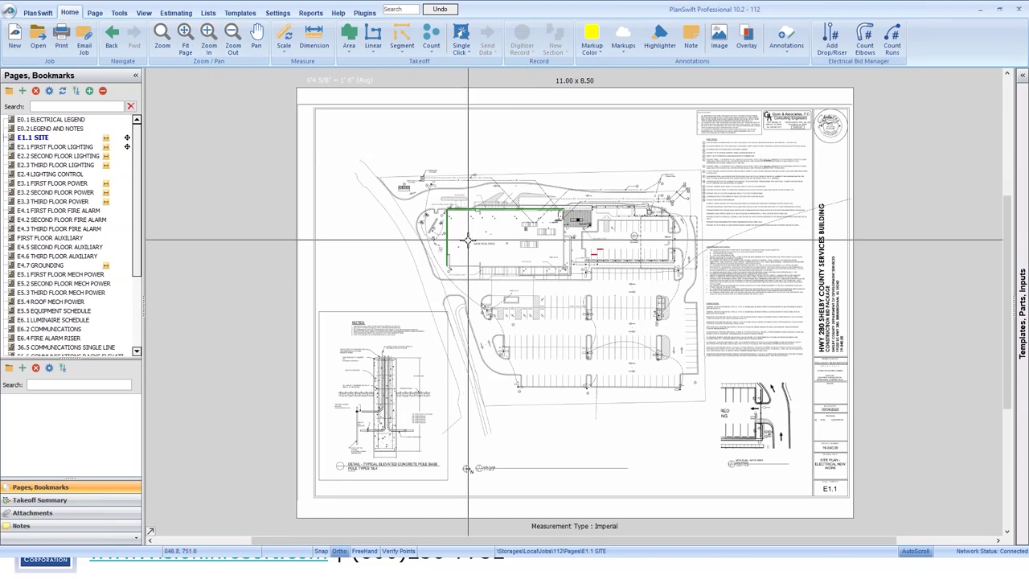
scroll(468, 239, up, 3)
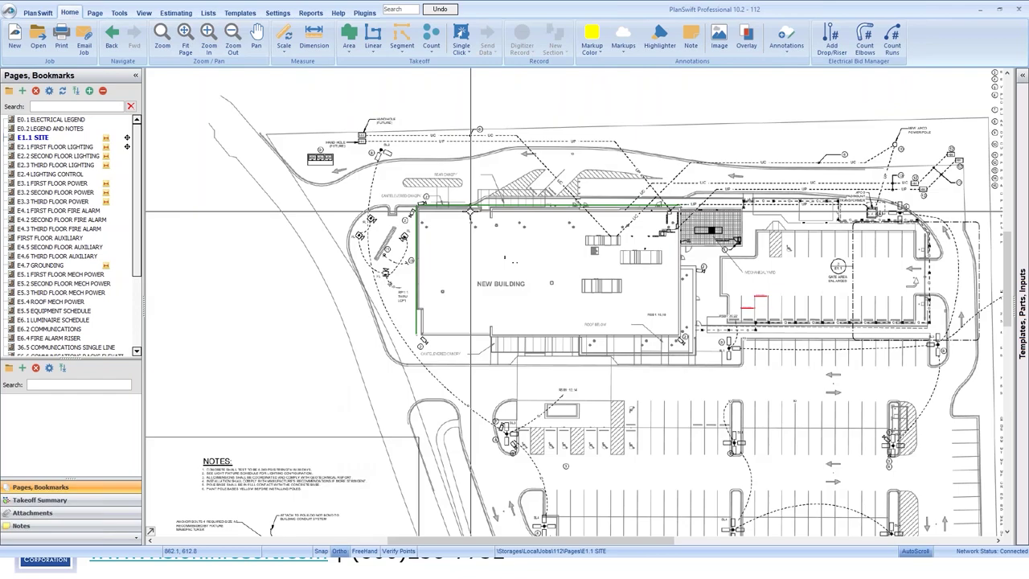
scroll(470, 211, up, 2)
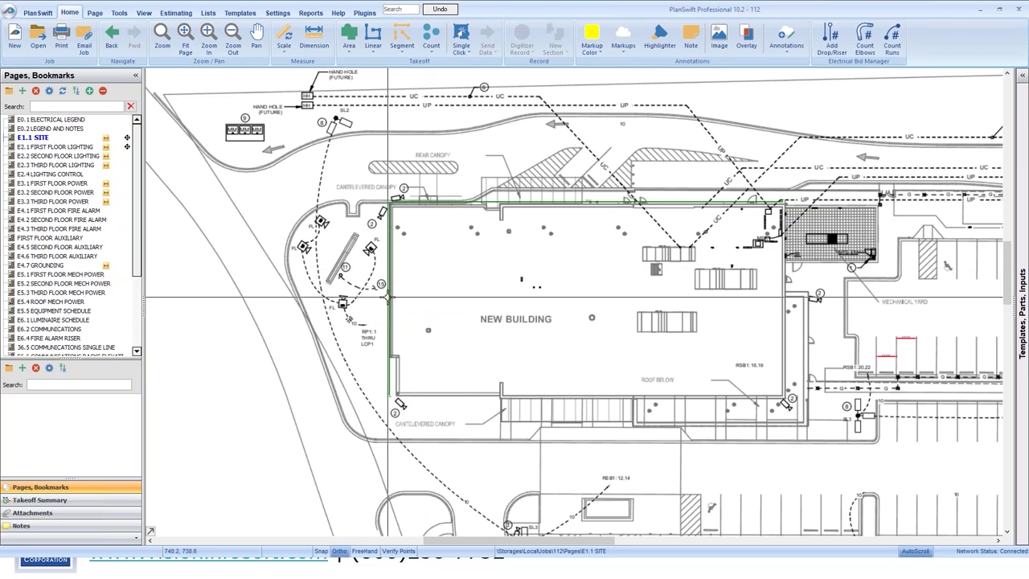
scroll(389, 298, down, 6)
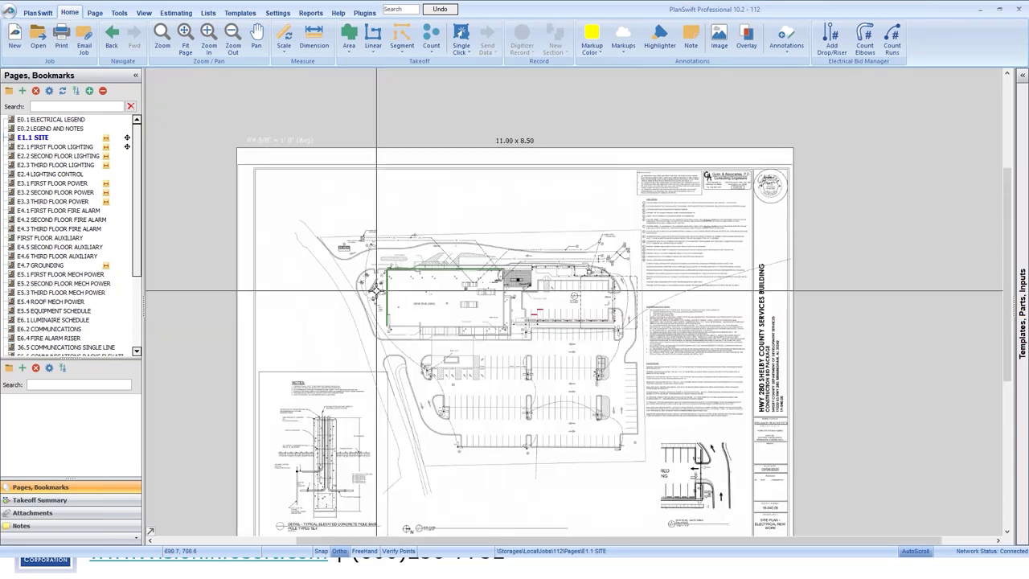
scroll(377, 291, up, 2)
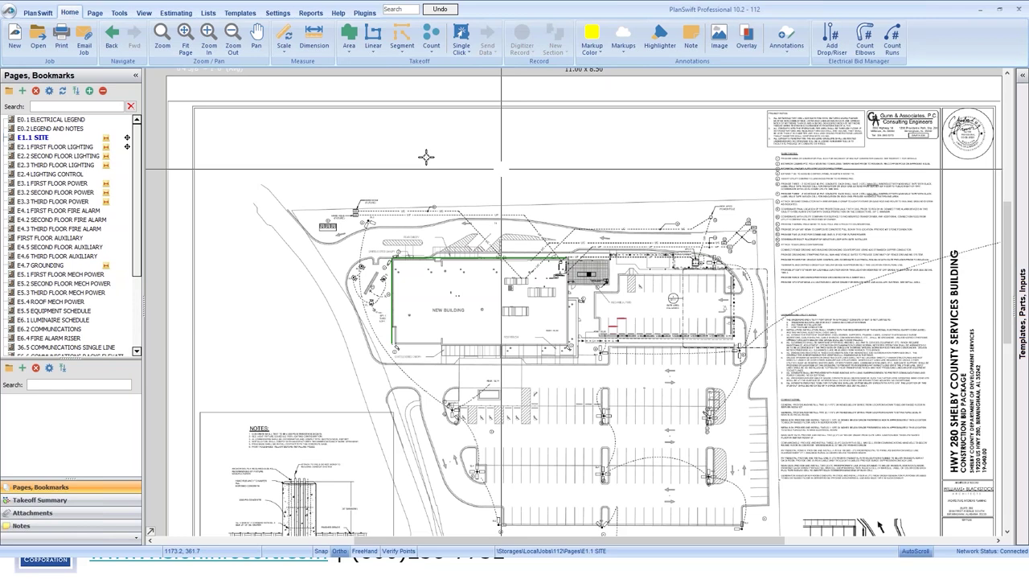
Step: Review the E2.1, E2.2 and E2.3 floor lighting sheets, zooming on their highlights
click(70, 146)
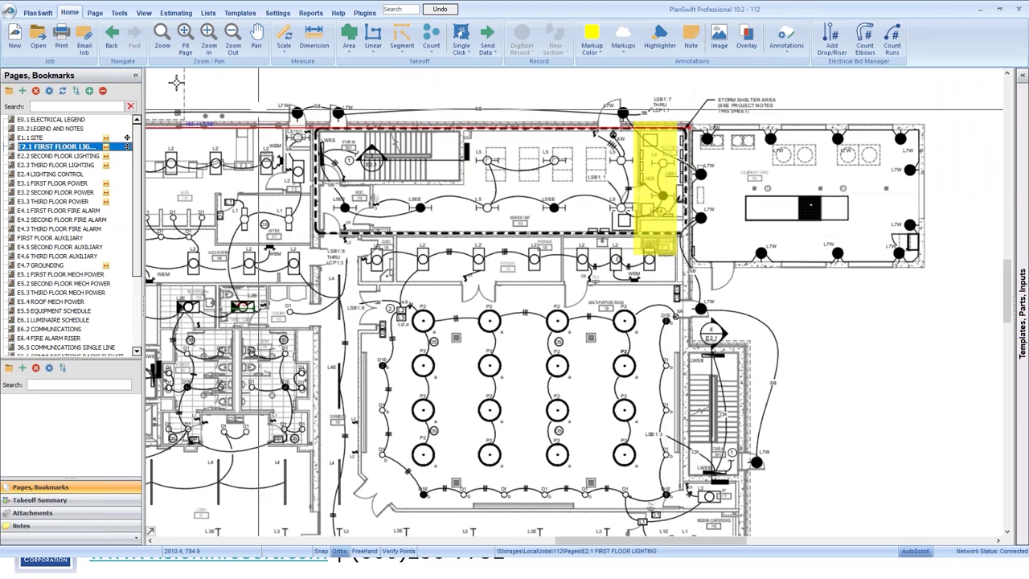
click(56, 155)
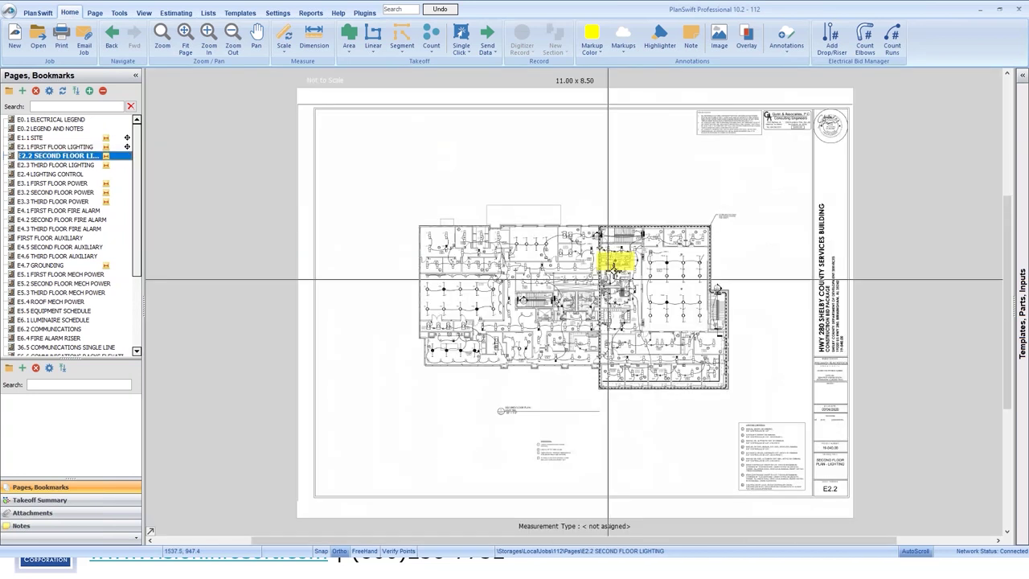
scroll(608, 281, up, 3)
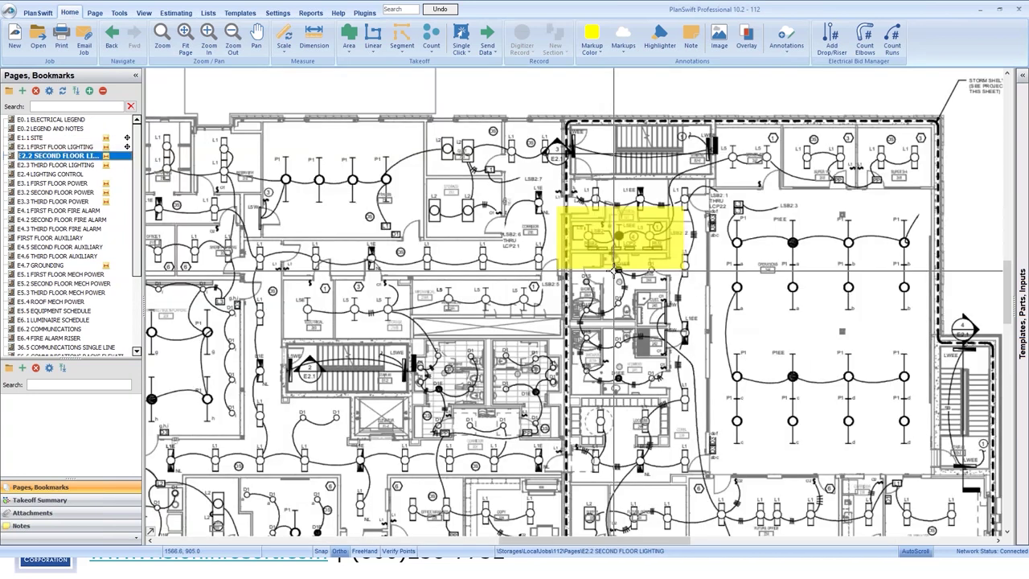
scroll(614, 271, up, 2)
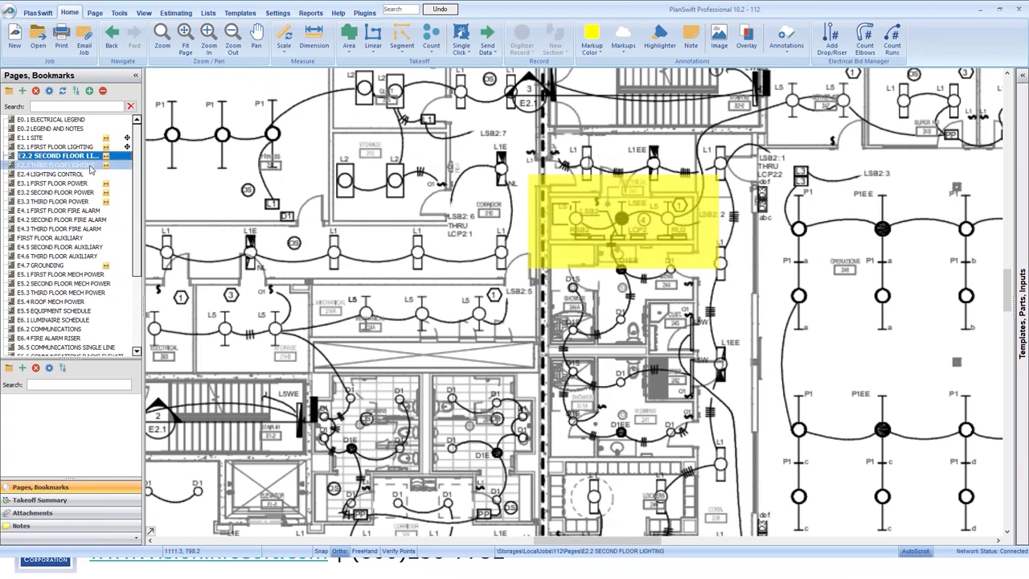
click(65, 165)
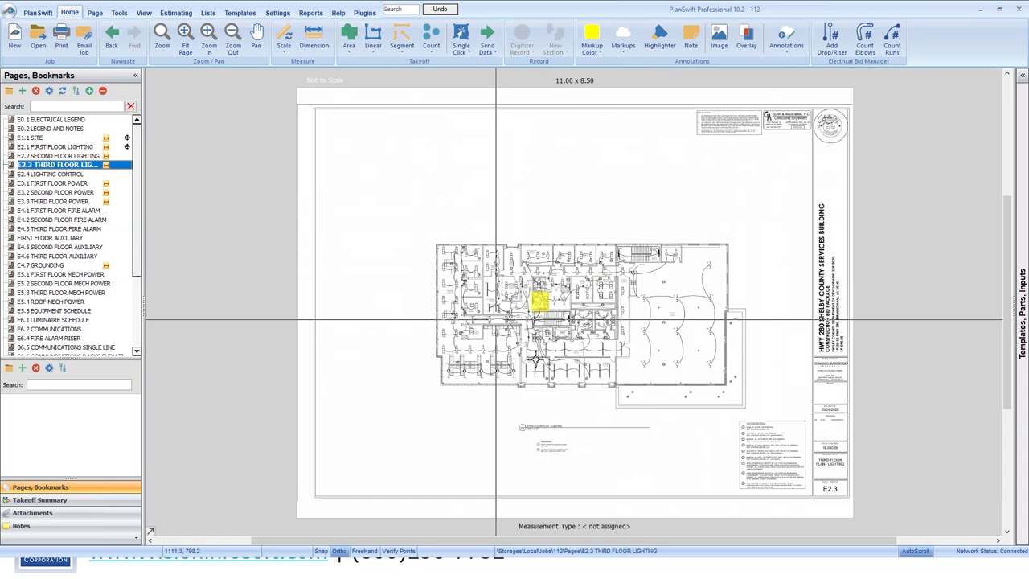
scroll(555, 341, up, 3)
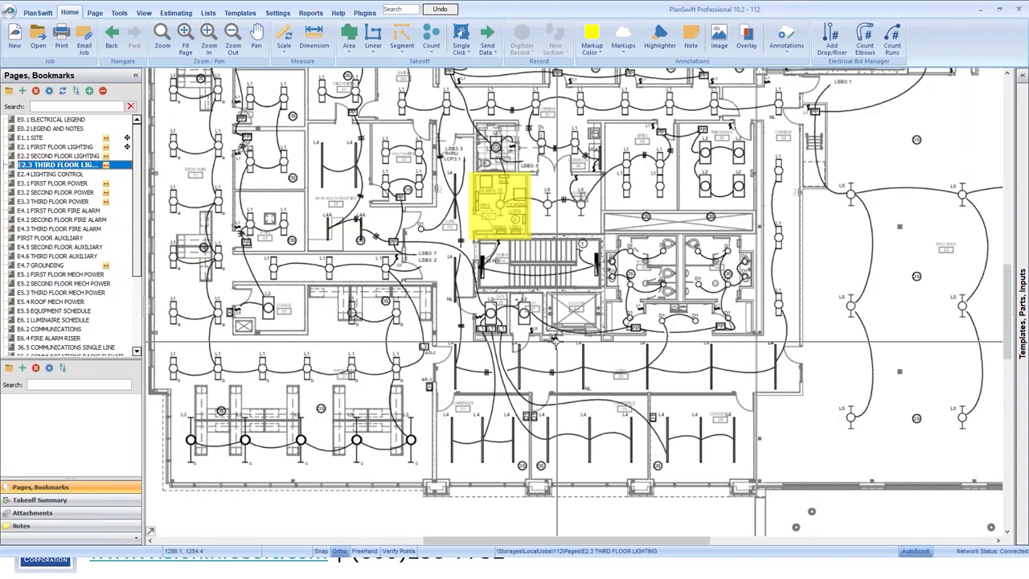
scroll(557, 341, up, 1)
Step: Move on to E2.4 Lighting Control and enlarge the occupancy sensor dimming detail
key(Down)
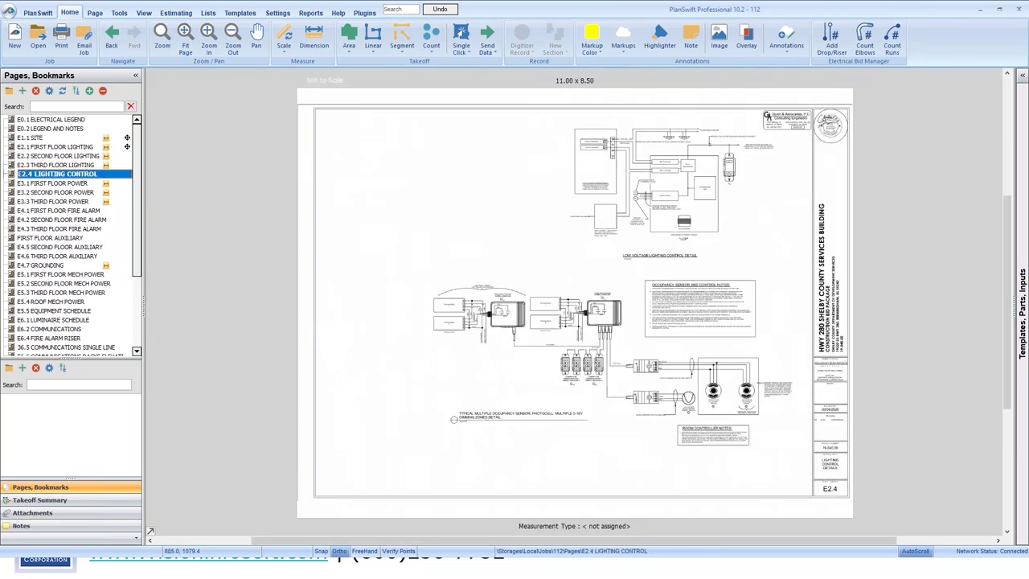
scroll(607, 411, up, 2)
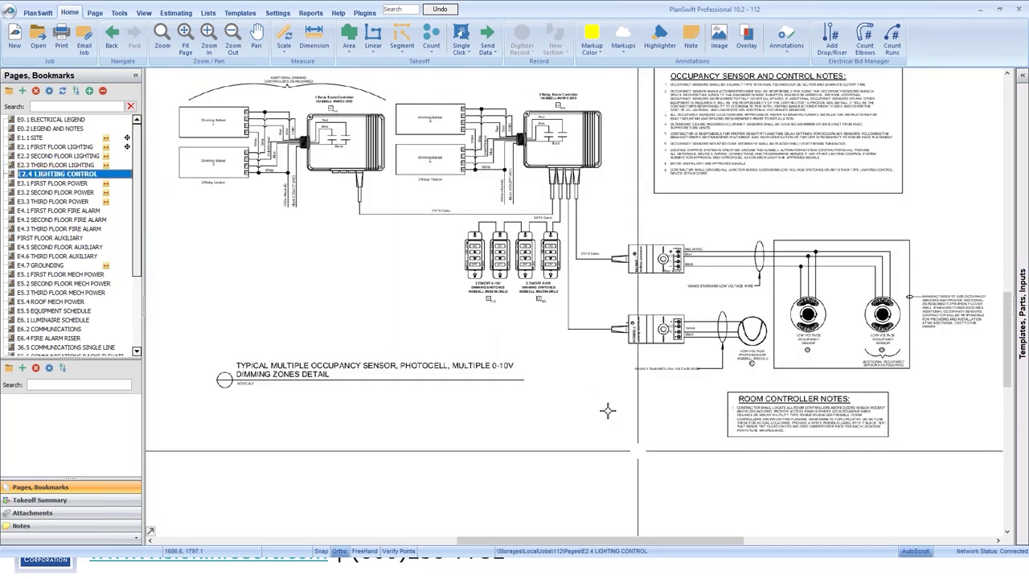
drag(439, 186, 558, 306)
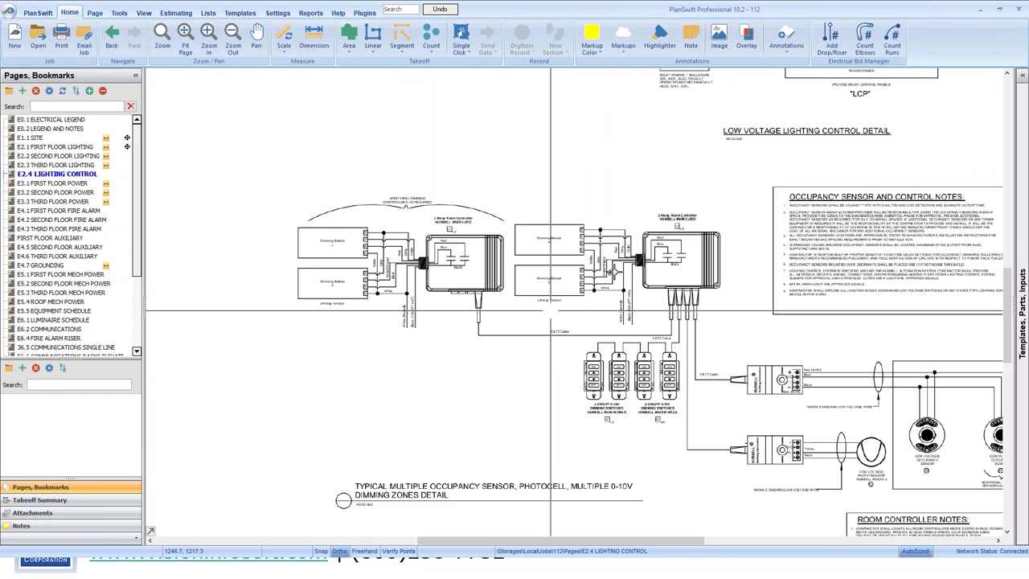
Step: Review the E3.1 First Floor Power and E3.2 Second Floor Power sheets
click(85, 184)
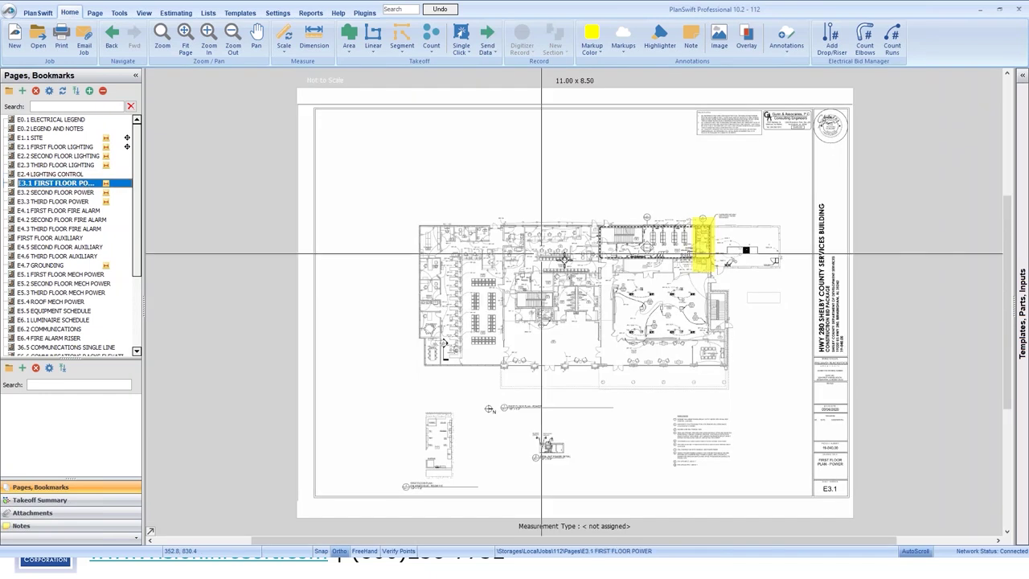
scroll(563, 262, up, 3)
scroll(563, 262, down, 3)
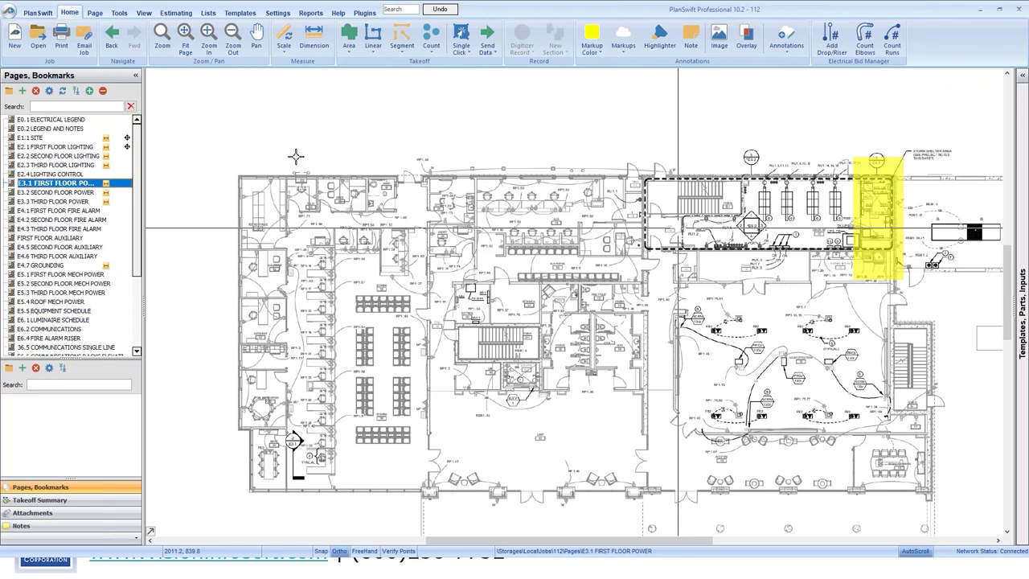
key(Page_Down)
scroll(573, 286, up, 3)
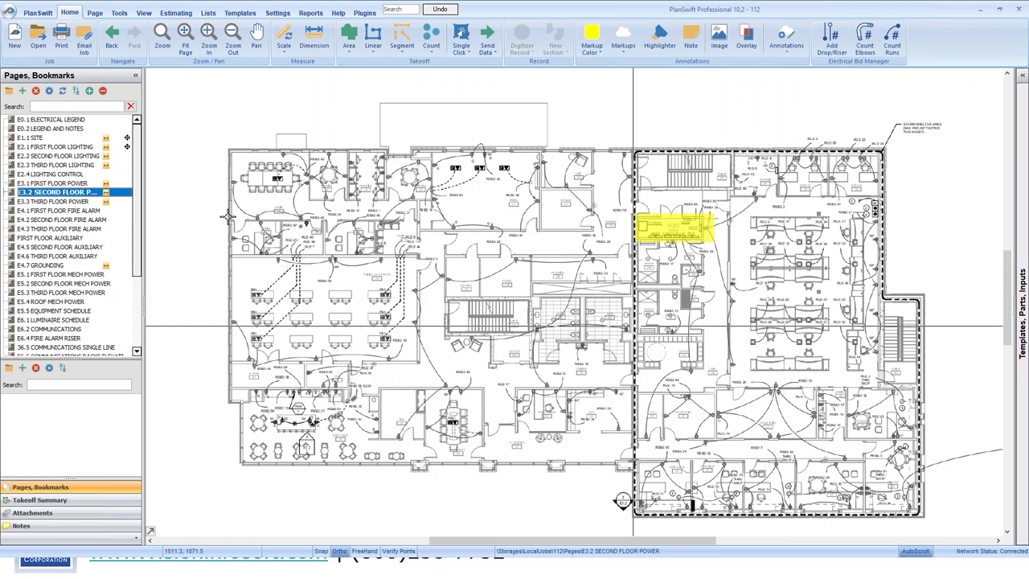
Step: Centre the highlighted room on E3.3 Third Floor Power, then open E4.1 First Floor Fire Alarm
click(64, 201)
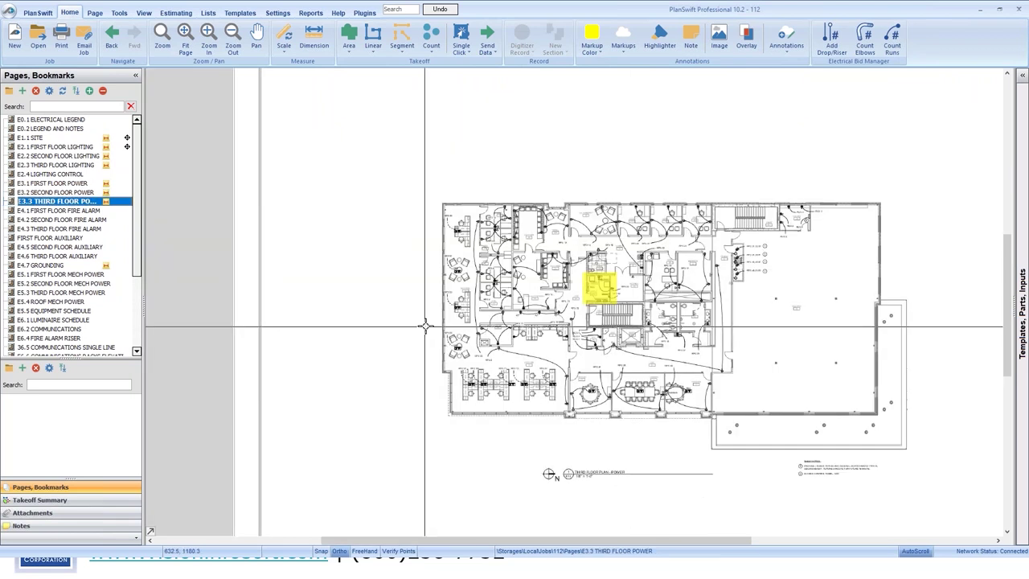
scroll(426, 326, up, 3)
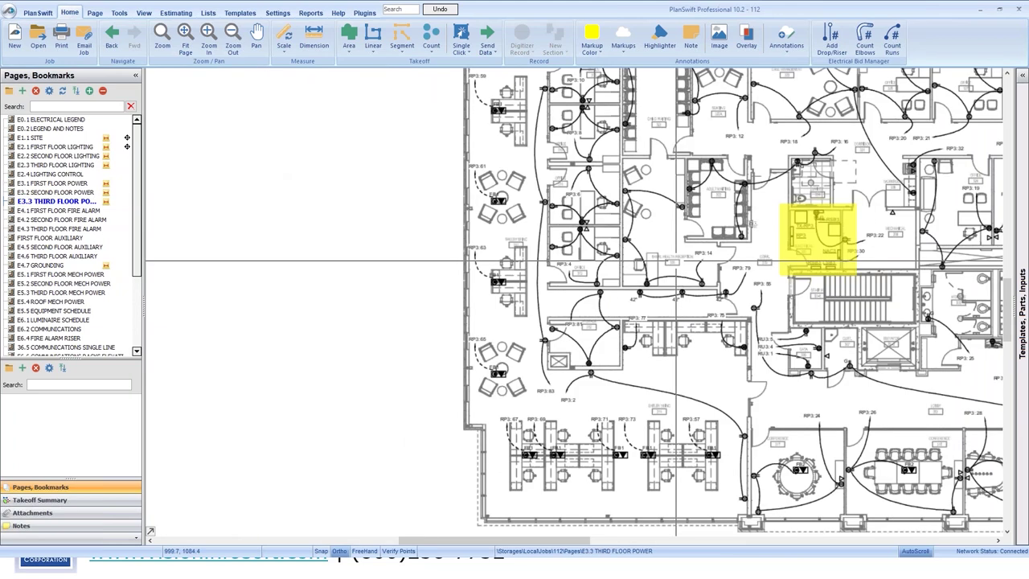
drag(675, 261, 414, 263)
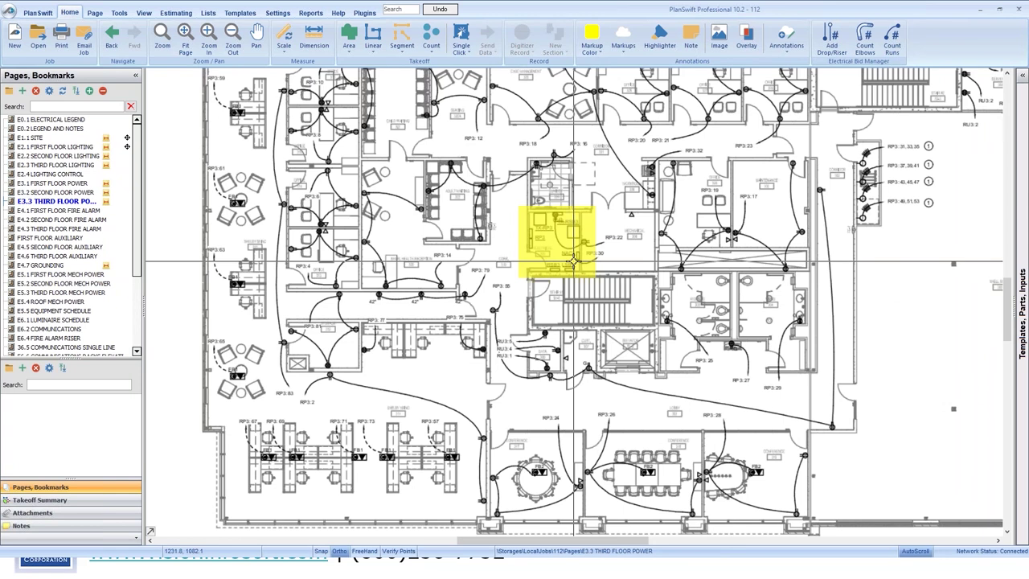
click(64, 209)
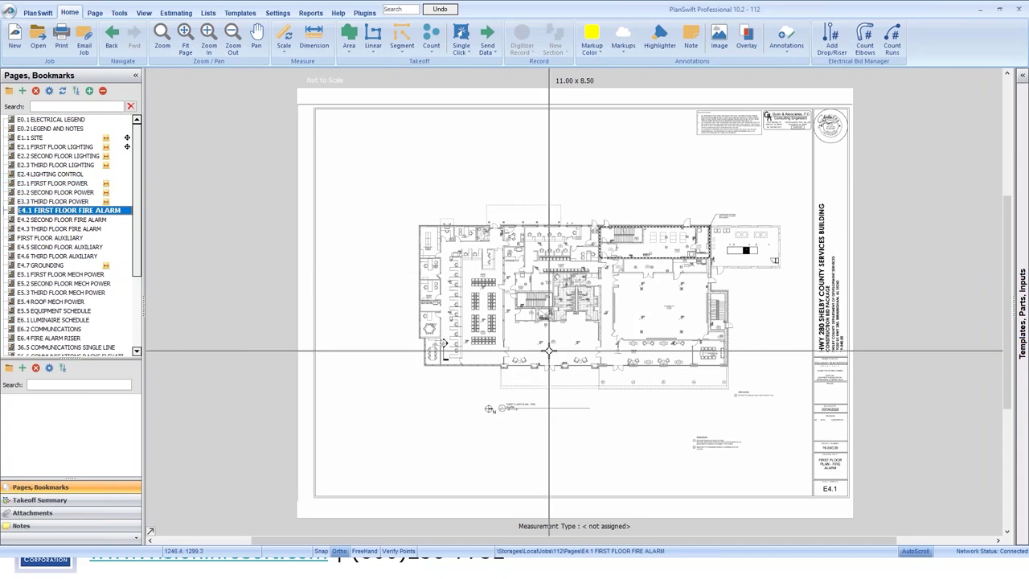
Step: Inspect the E4.1 fire alarm plan, then view sheets E4.2 and E4.3
scroll(548, 351, up, 3)
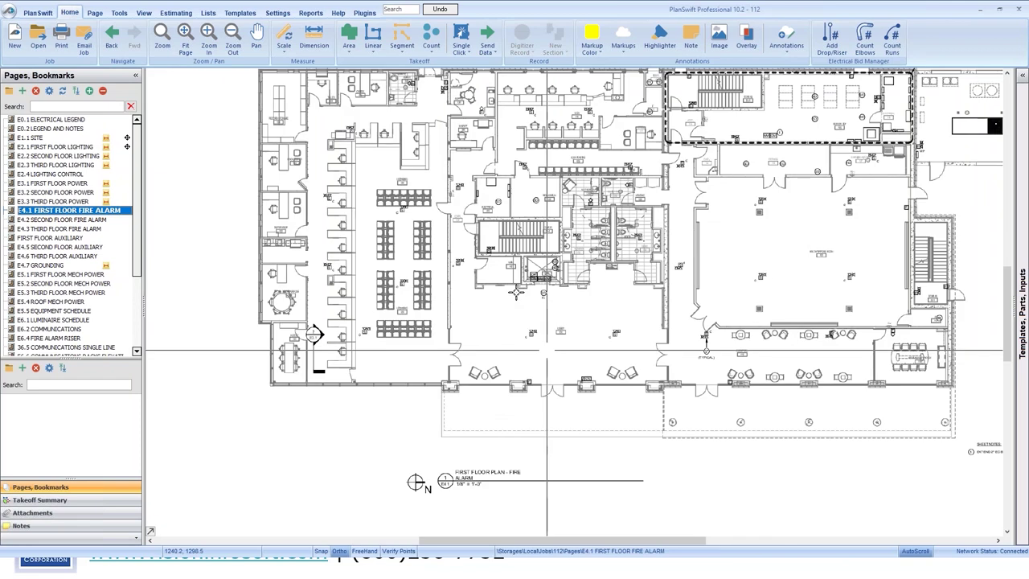
drag(548, 351, 480, 301)
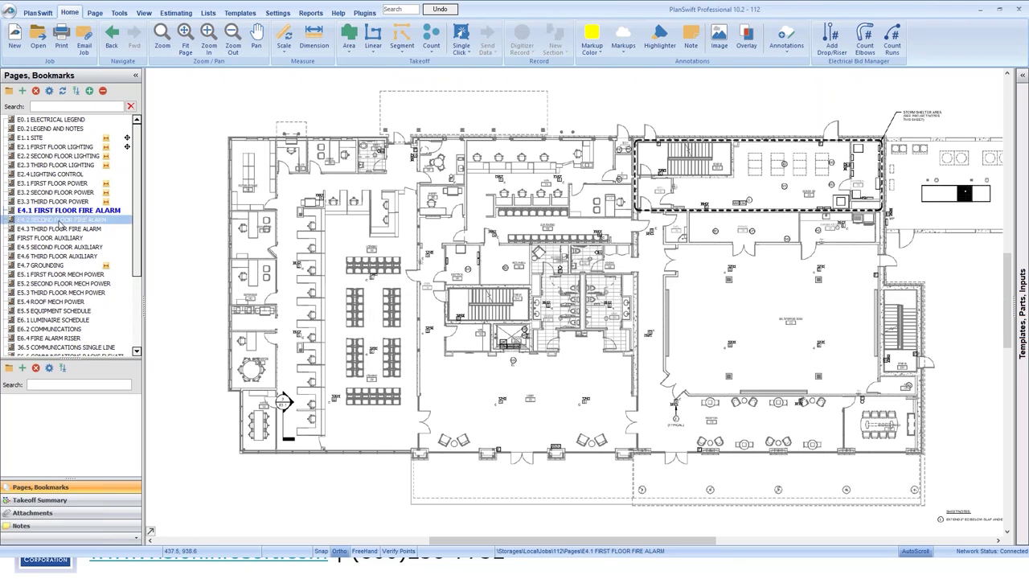
click(61, 220)
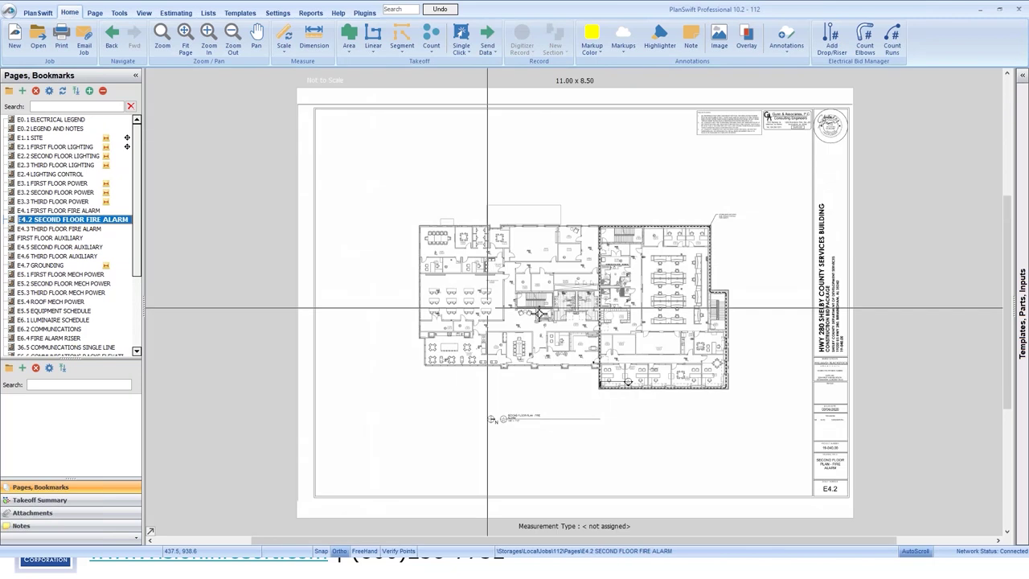
scroll(531, 318, up, 2)
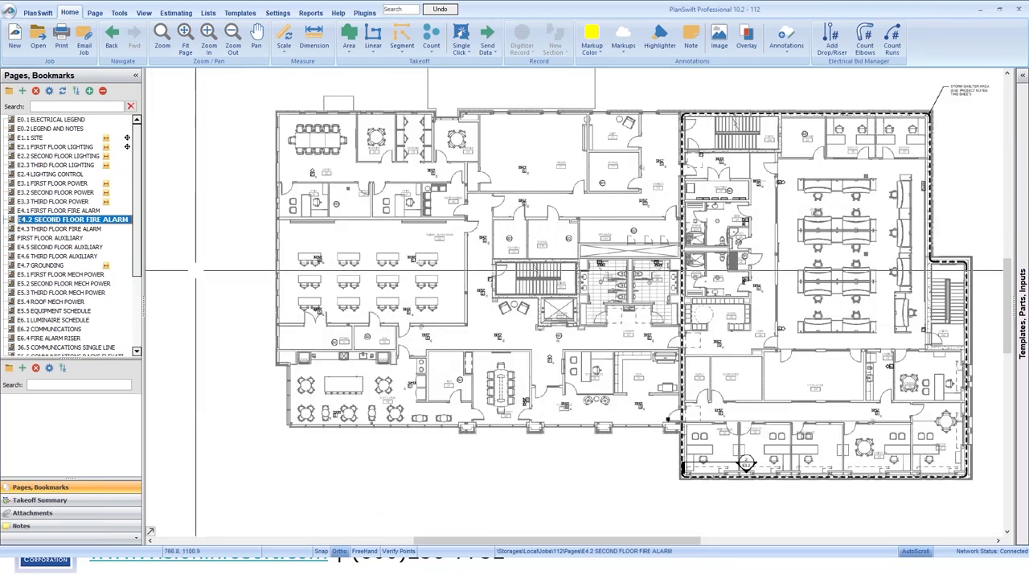
click(77, 229)
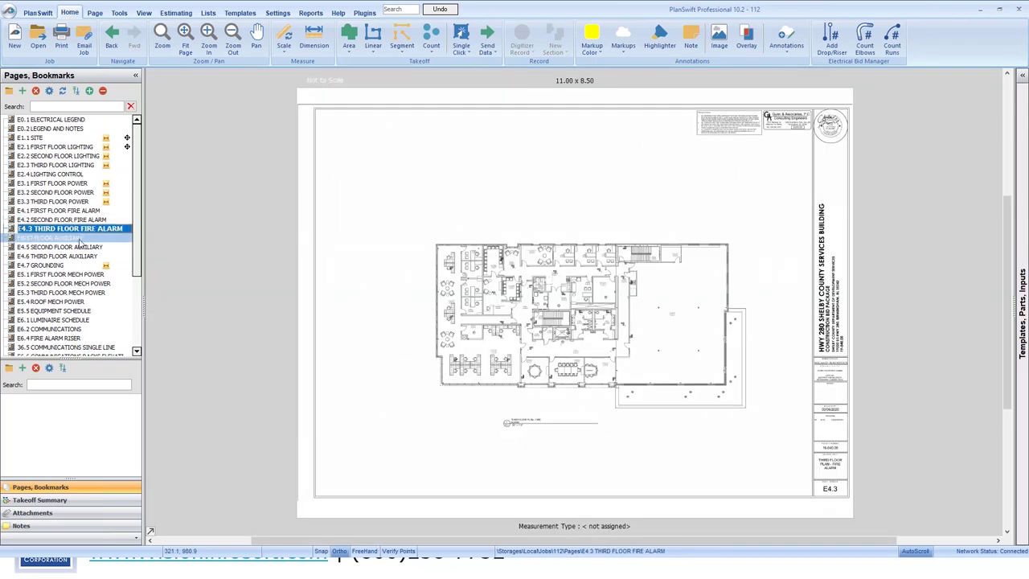
Step: Open the First Floor Auxiliary sheet and enlarge its floor plan
click(79, 239)
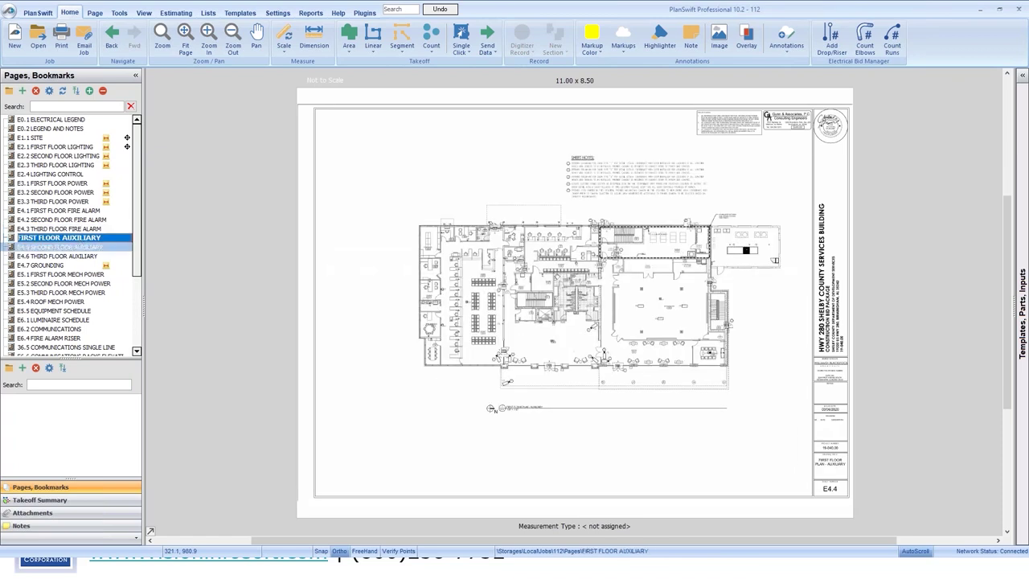
scroll(519, 322, up, 2)
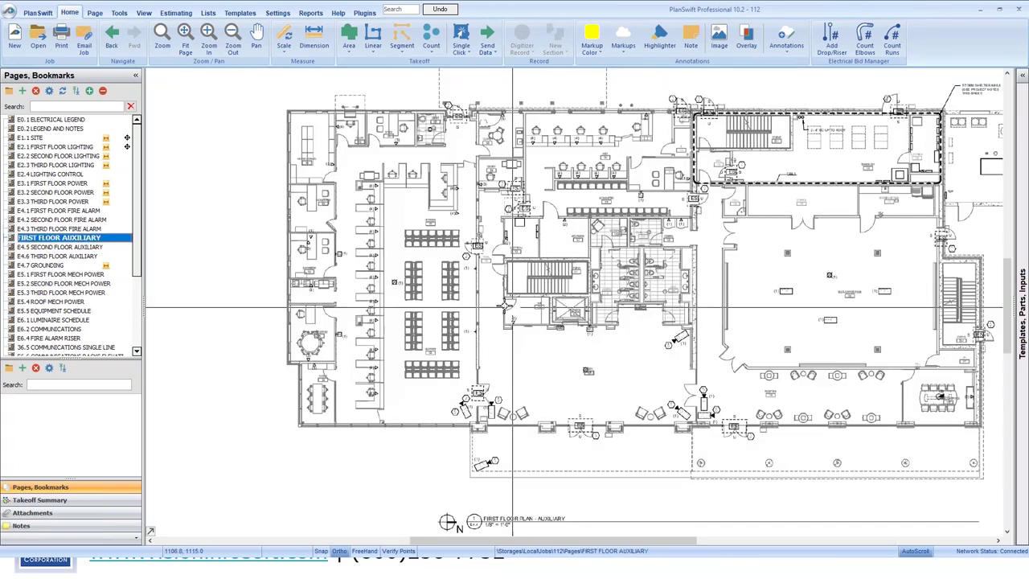
scroll(510, 279, up, 2)
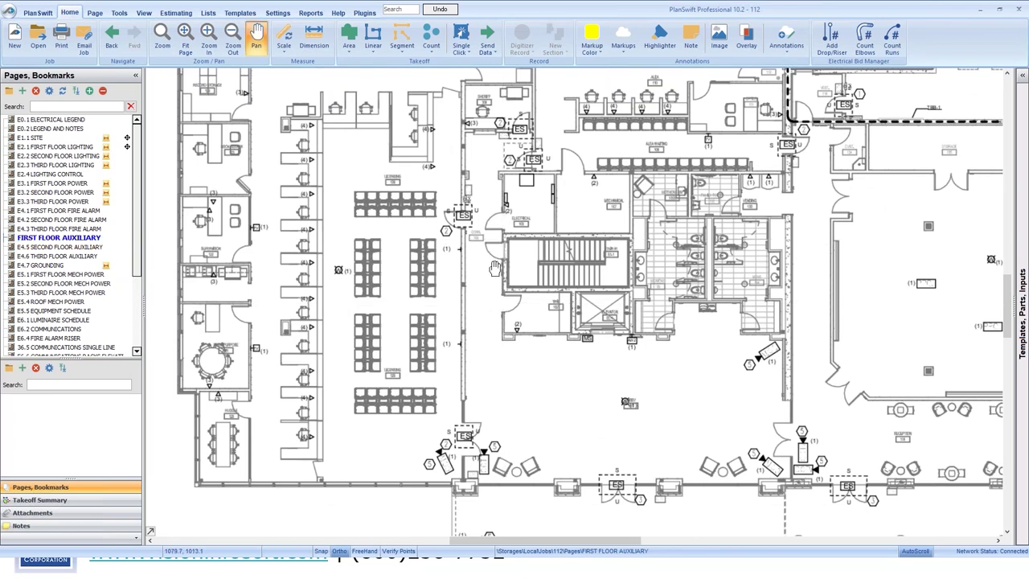
drag(502, 239, 479, 307)
key(Escape)
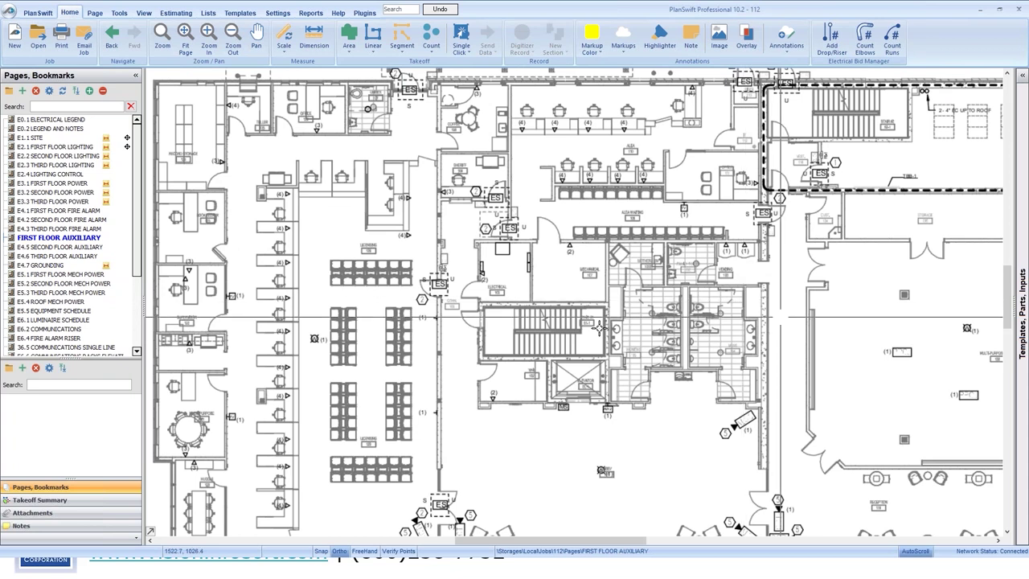
Step: Open E4.7 Grounding and zoom into its highlighted project and sheet notes
click(42, 266)
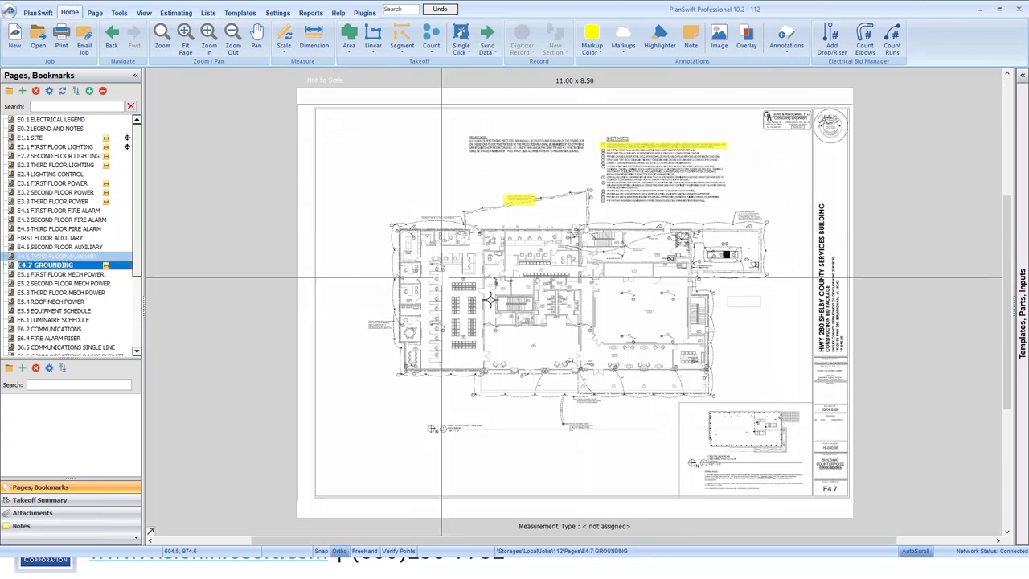
scroll(489, 281, up, 3)
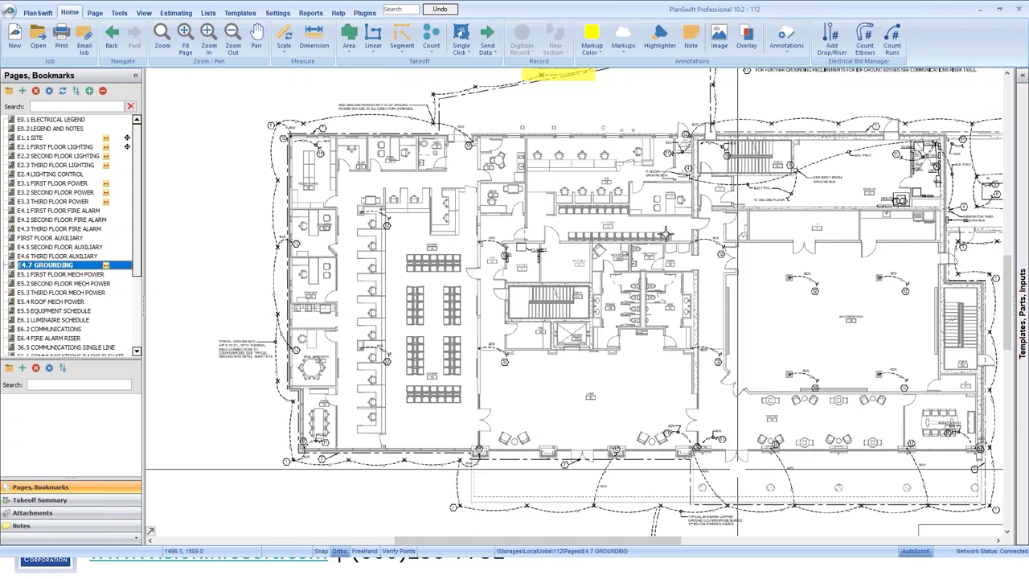
drag(611, 113, 591, 302)
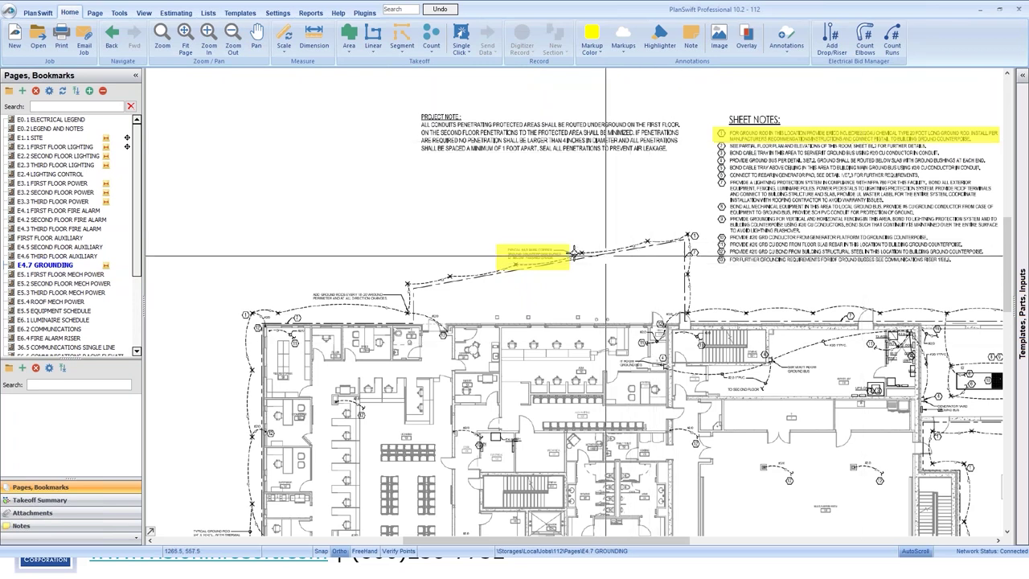
scroll(570, 258, up, 3)
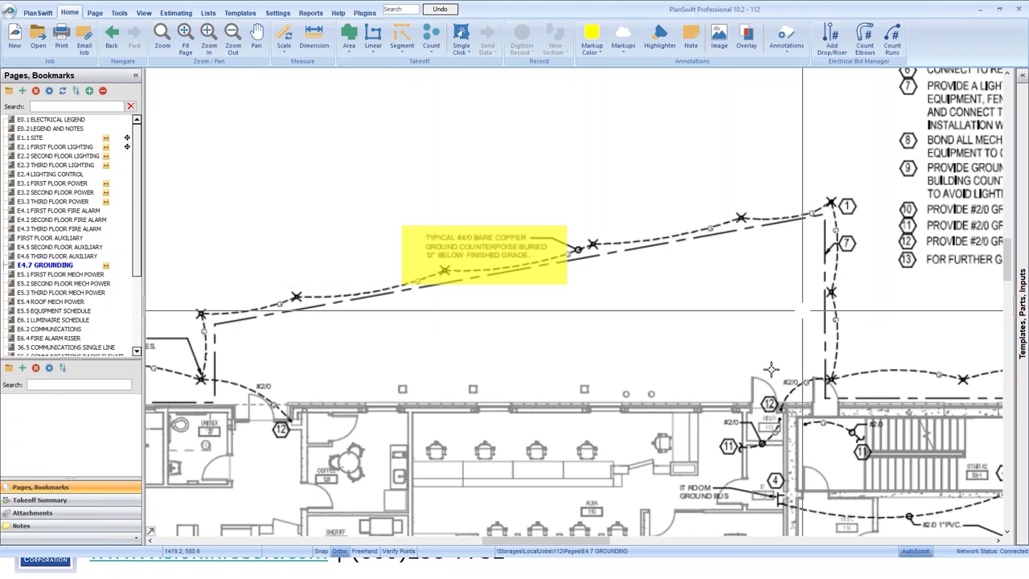
scroll(770, 369, down, 3)
scroll(742, 275, up, 3)
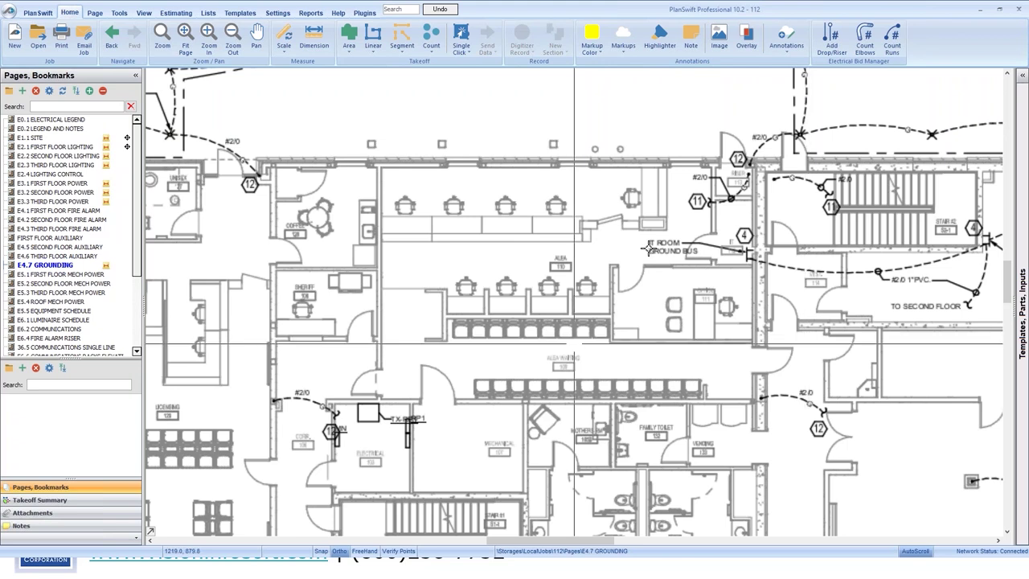
Step: Inspect the IT ROOM ground bus area, then zoom back out to the full sheet
mouse_move(648, 248)
mouse_down()
mouse_move(635, 239)
mouse_move(620, 299)
mouse_up()
scroll(621, 299, up, 2)
scroll(617, 300, down, 6)
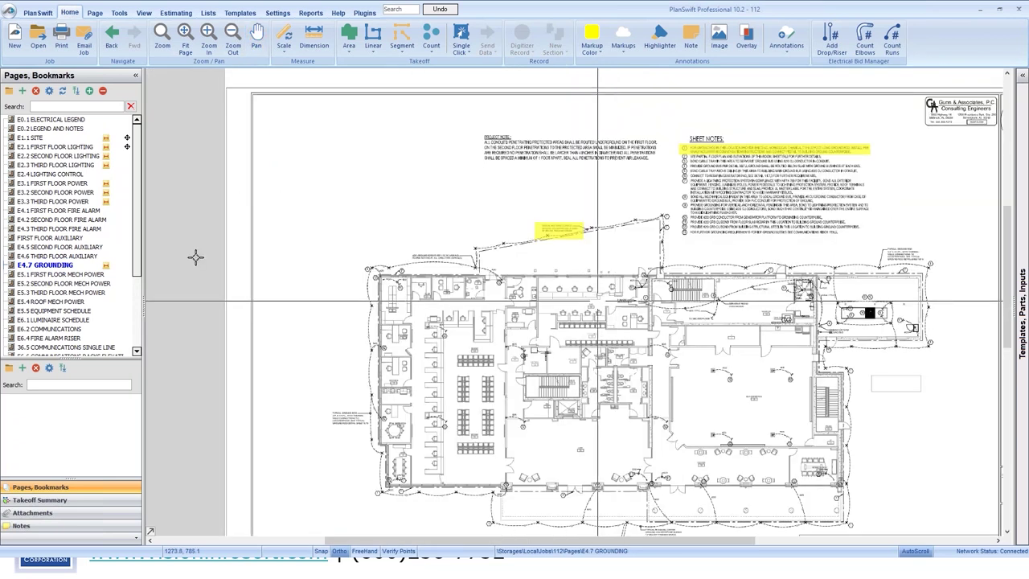
Step: Pass E5.1, then enlarge the E5.5 Equipment Schedule table of loads, breakers and disconnects
click(71, 274)
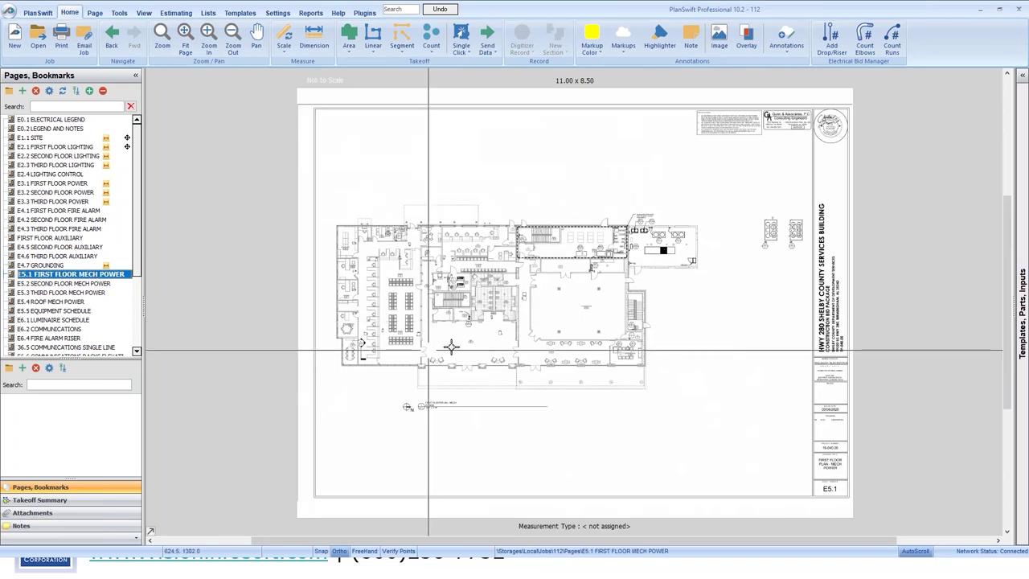
scroll(425, 349, up, 3)
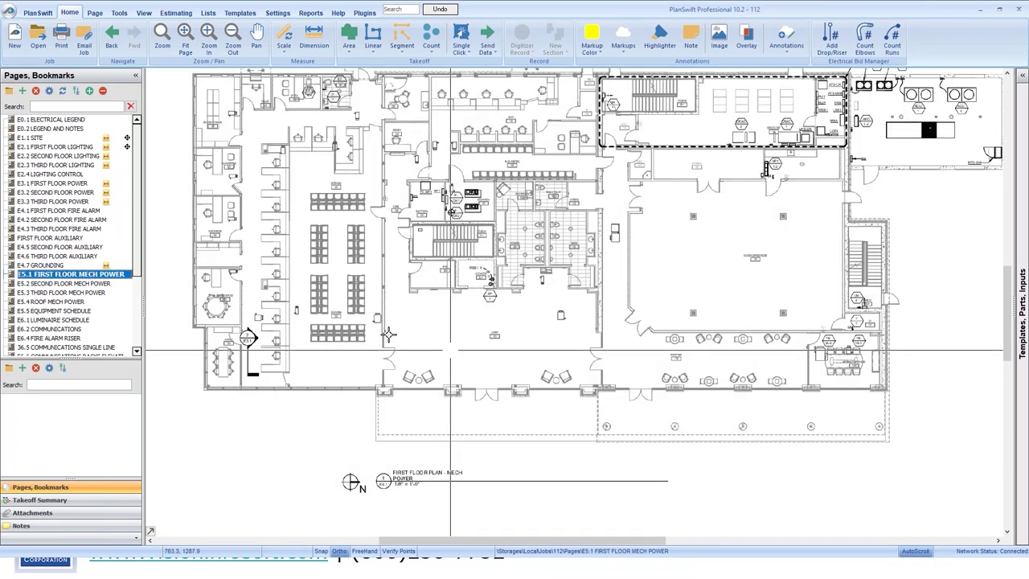
click(70, 311)
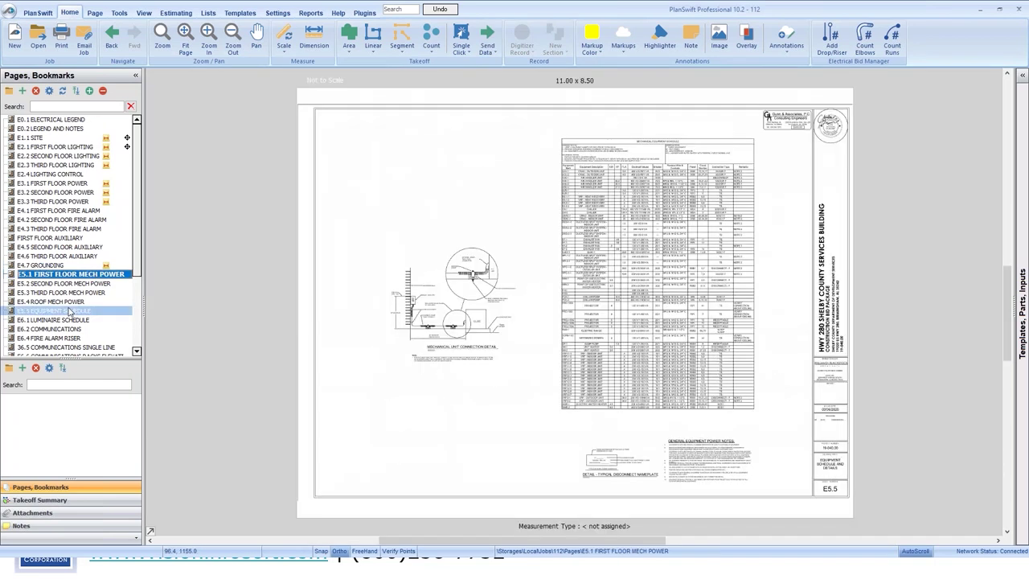
scroll(509, 310, up, 4)
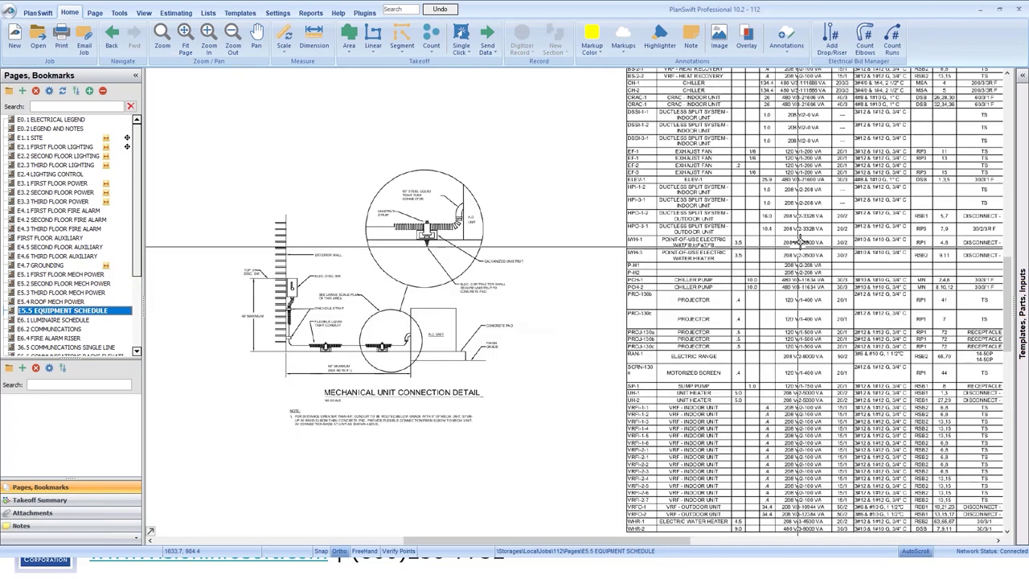
drag(789, 293, 491, 302)
key(Escape)
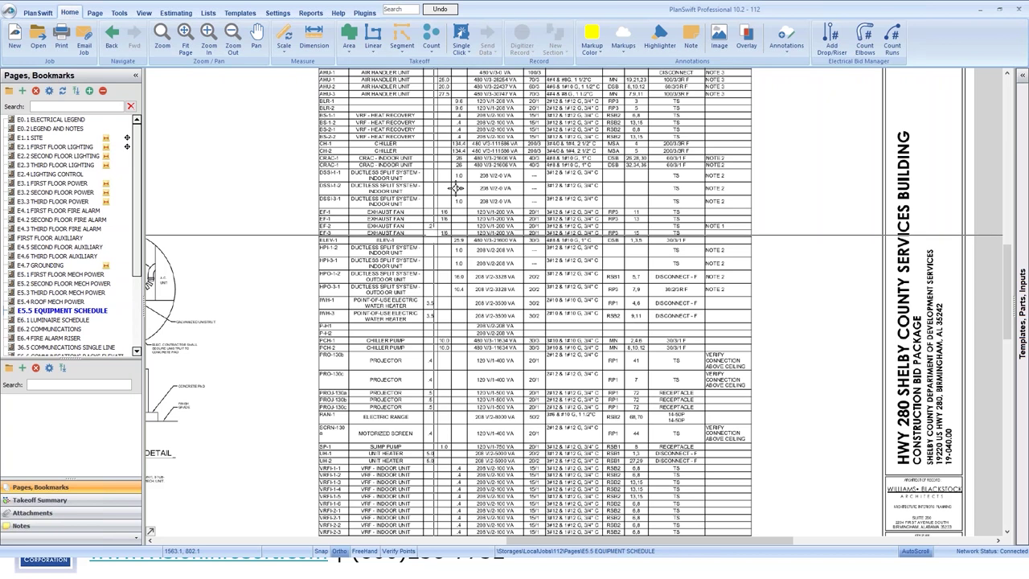
scroll(461, 248, up, 2)
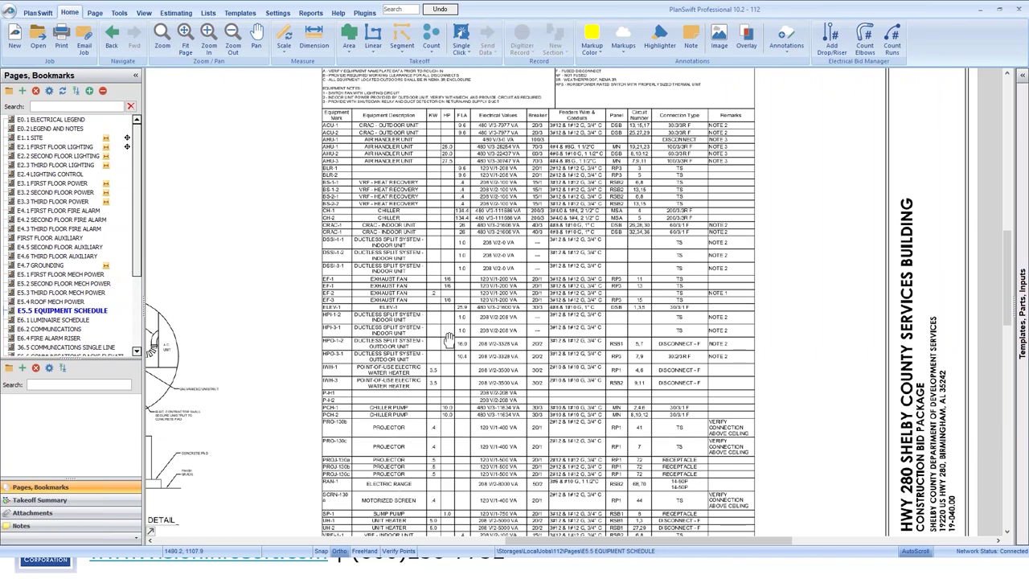
scroll(448, 340, down, 2)
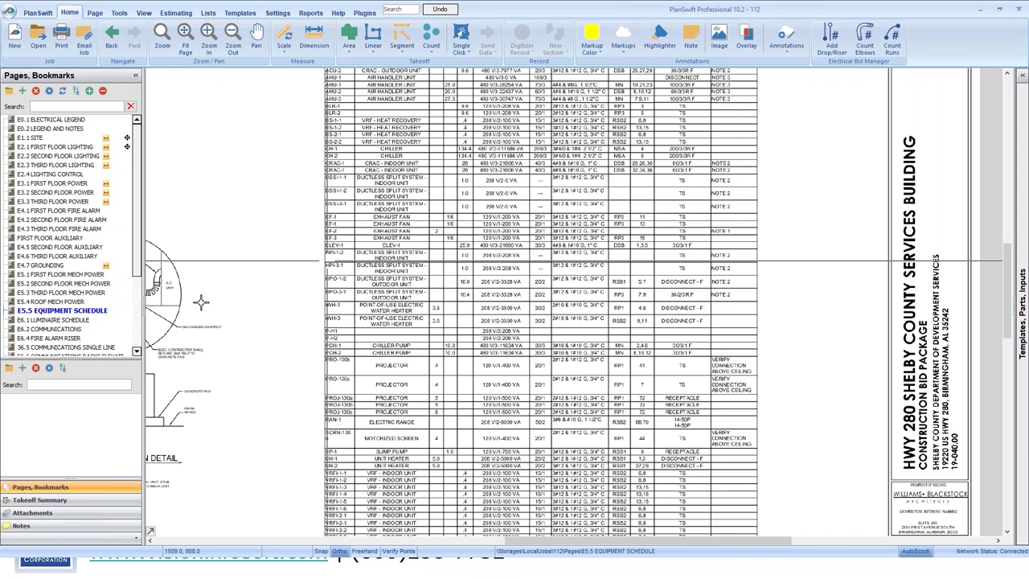
scroll(138, 338, down, 4)
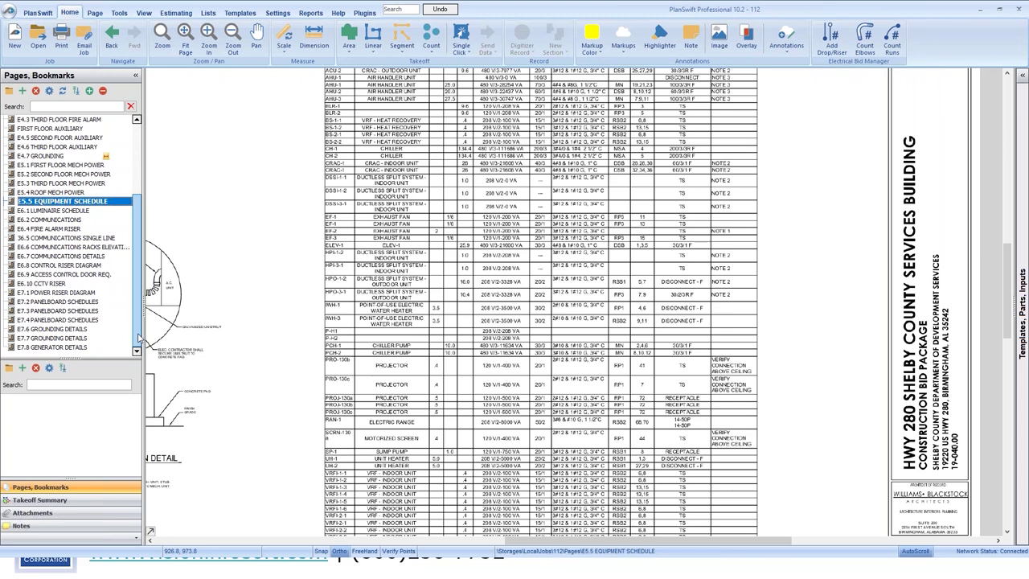
Step: Display the E6.4 Fire Alarm Riser sheet with its riser diagram and system notes
click(64, 228)
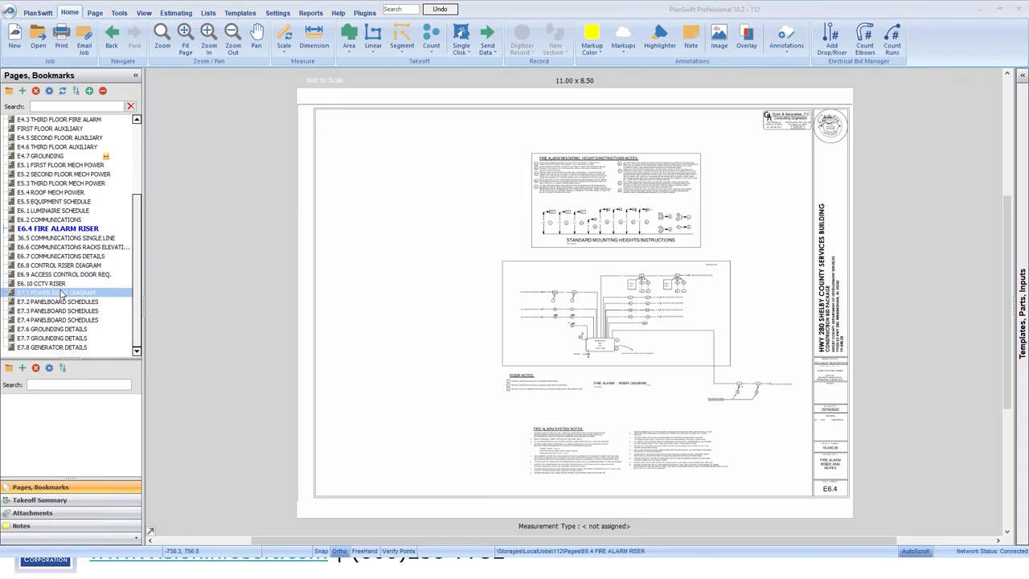
Step: Open the E7.1 POWER RISER DIAGRAM sheet and zoom in on the riser diagram and transformer schedule
click(61, 294)
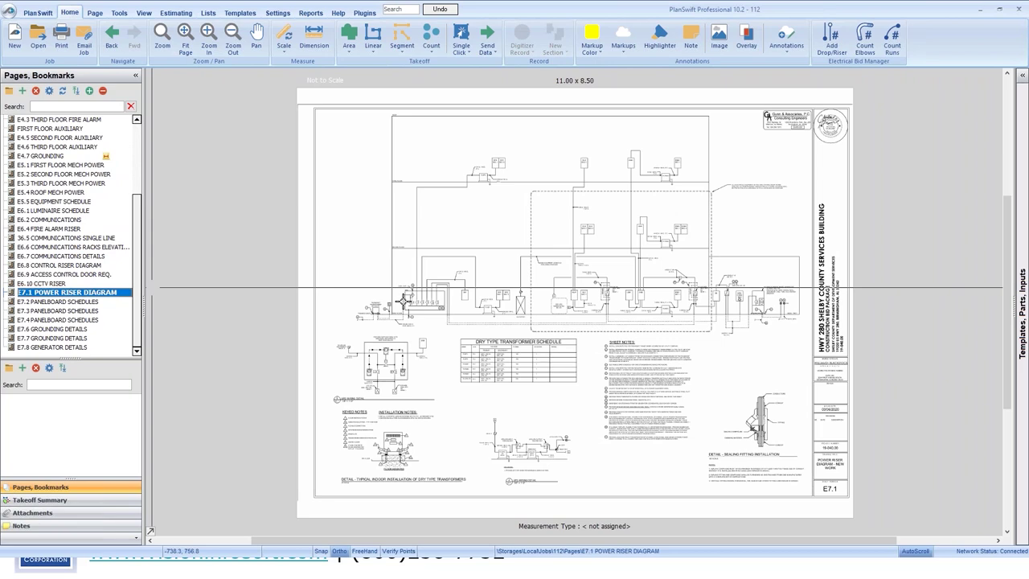
scroll(572, 287, up, 2)
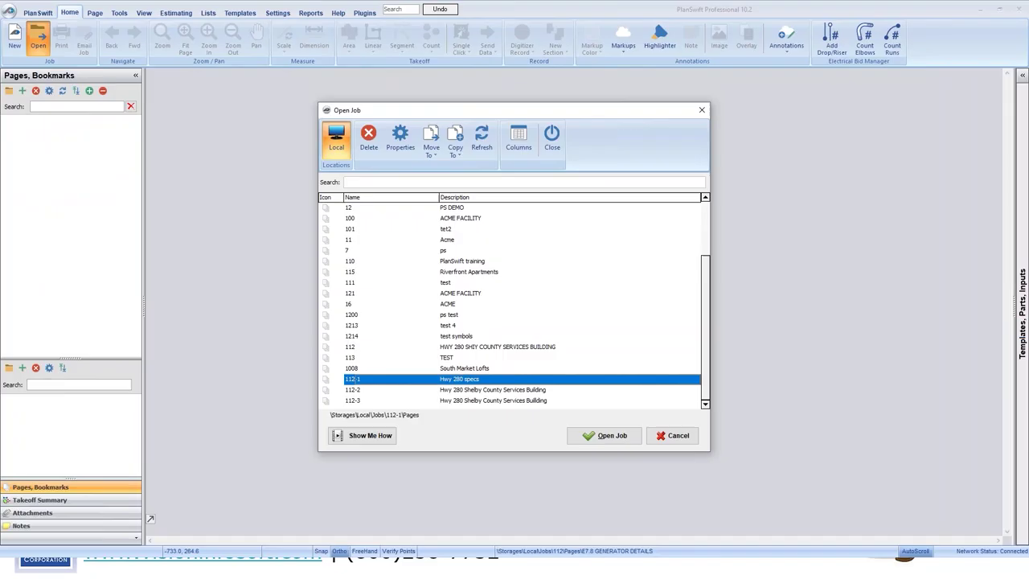
Step: Open the 112-1 Hwy 280 specs job, zoom on page 3's submittal list, then show page 4
key(Return)
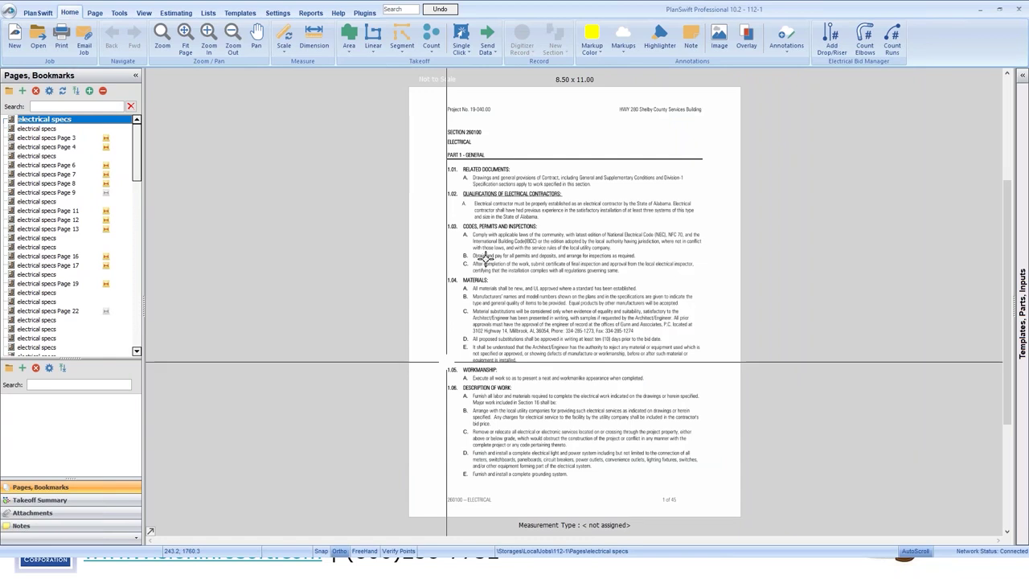
click(78, 139)
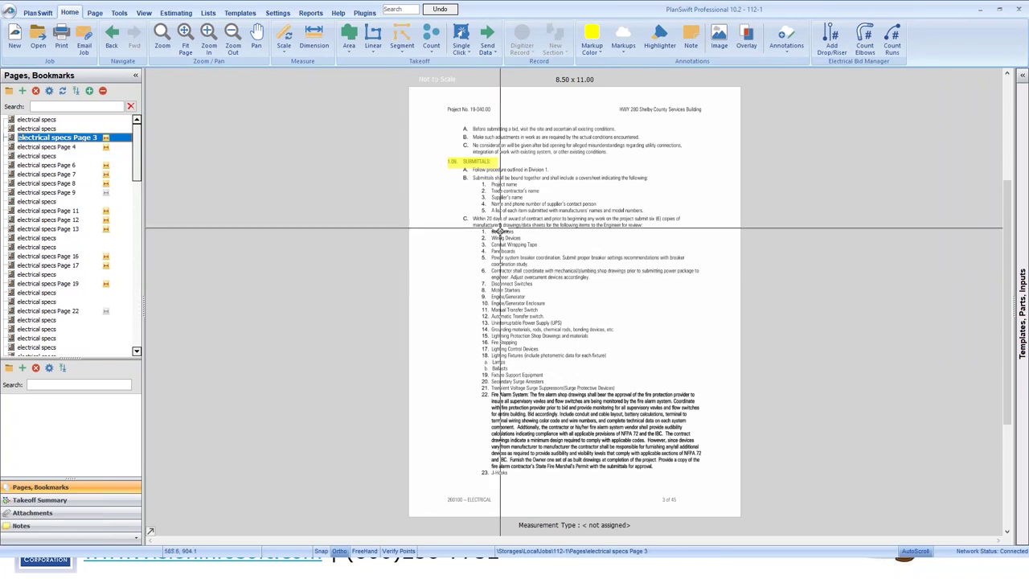
scroll(497, 265, up, 2)
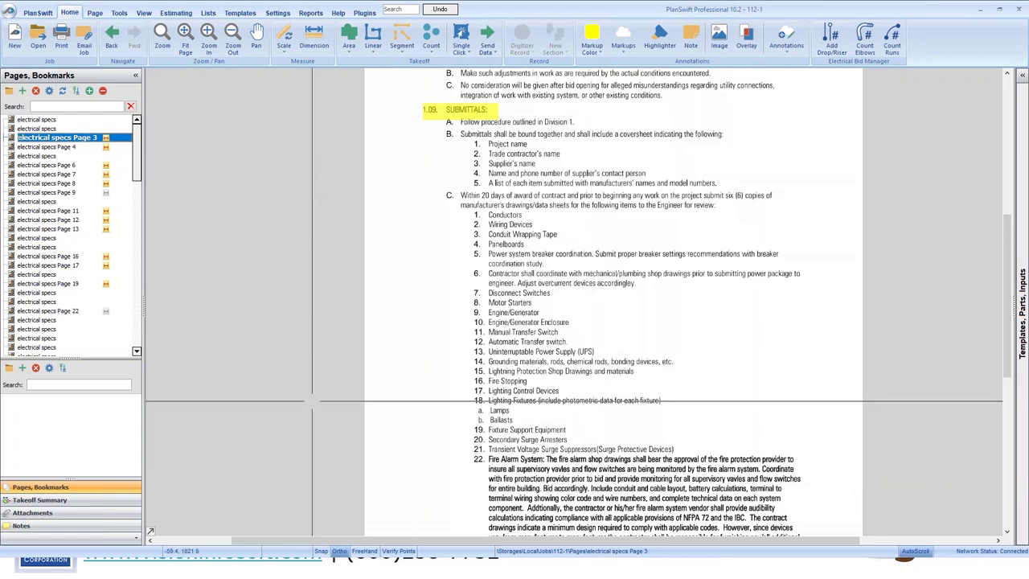
click(44, 146)
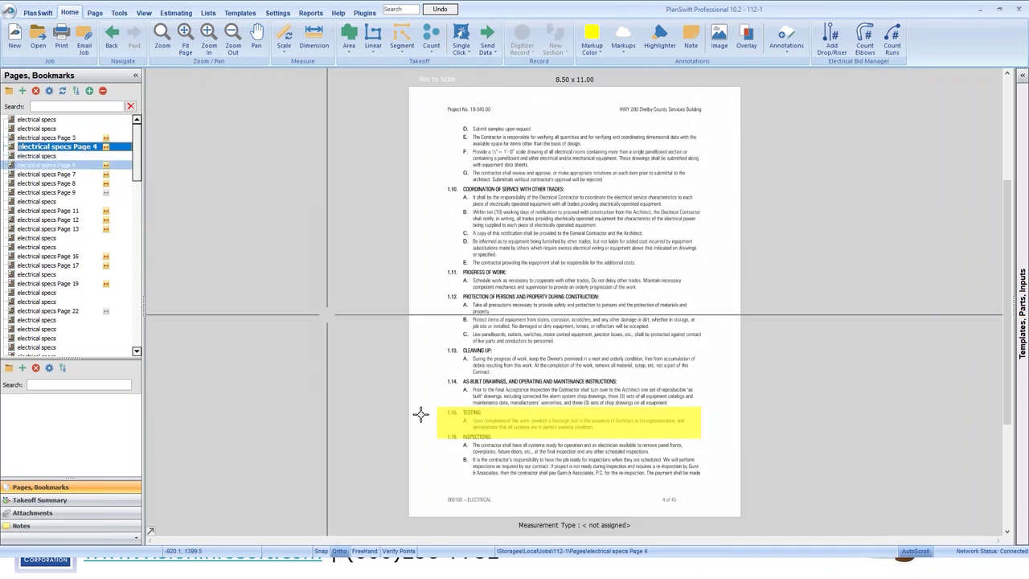
Step: Zoom into page 4's Testing section, then open page 6 and zoom in
scroll(421, 414, up, 2)
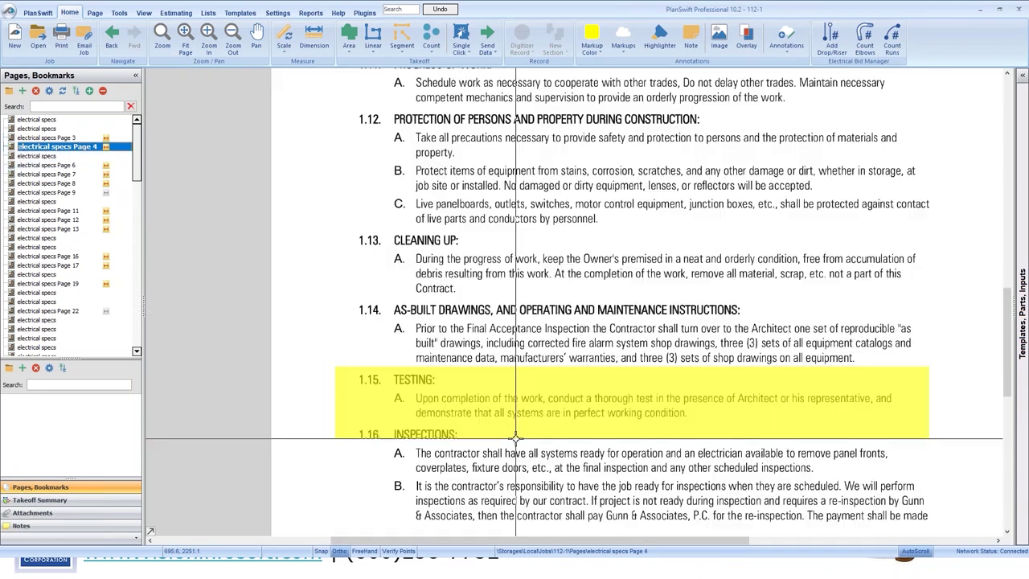
click(48, 165)
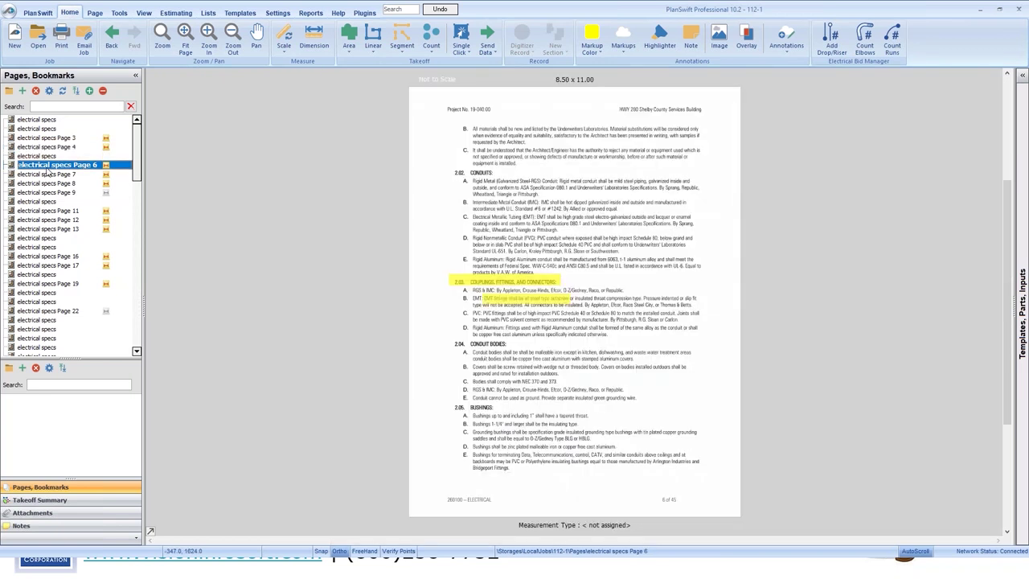
scroll(502, 320, up, 4)
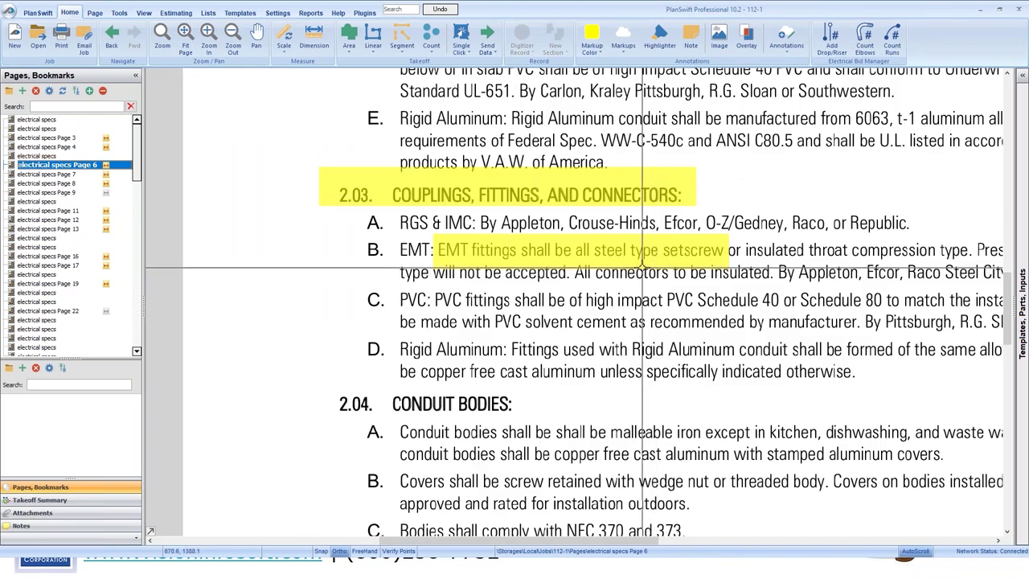
Step: Center page 6 on section 2.03, then move on to page 7
click(644, 265)
drag(644, 265, 513, 260)
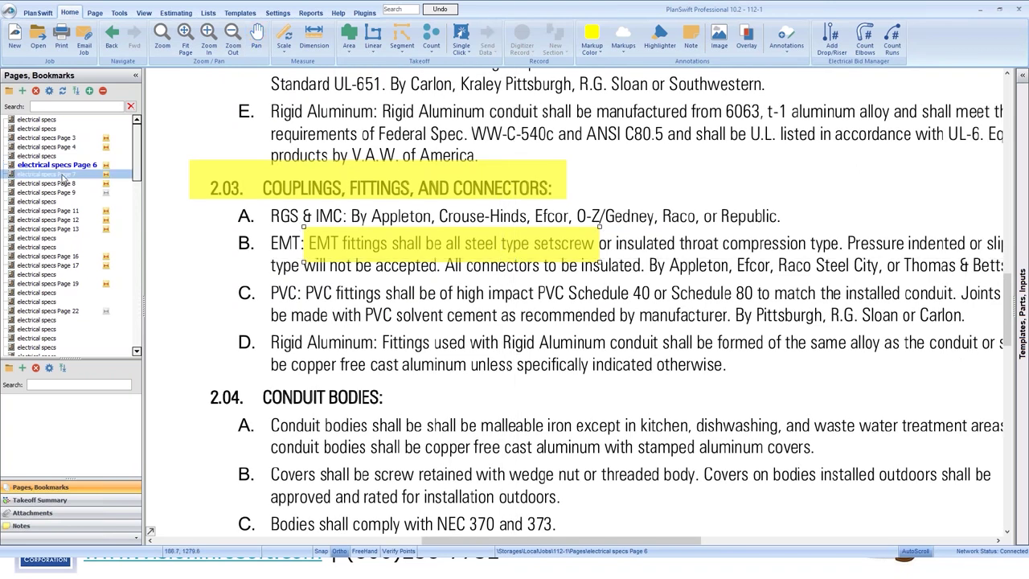
click(62, 175)
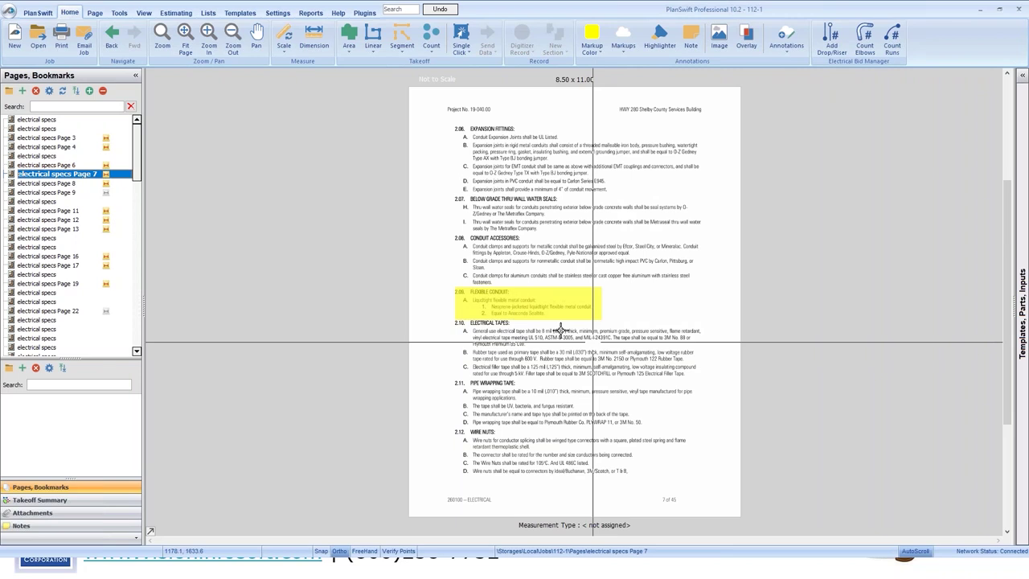
Step: Zoom into page 7's 2.09 Flexible Conduit section, then page down through page 8 to page 11
scroll(561, 330, up, 3)
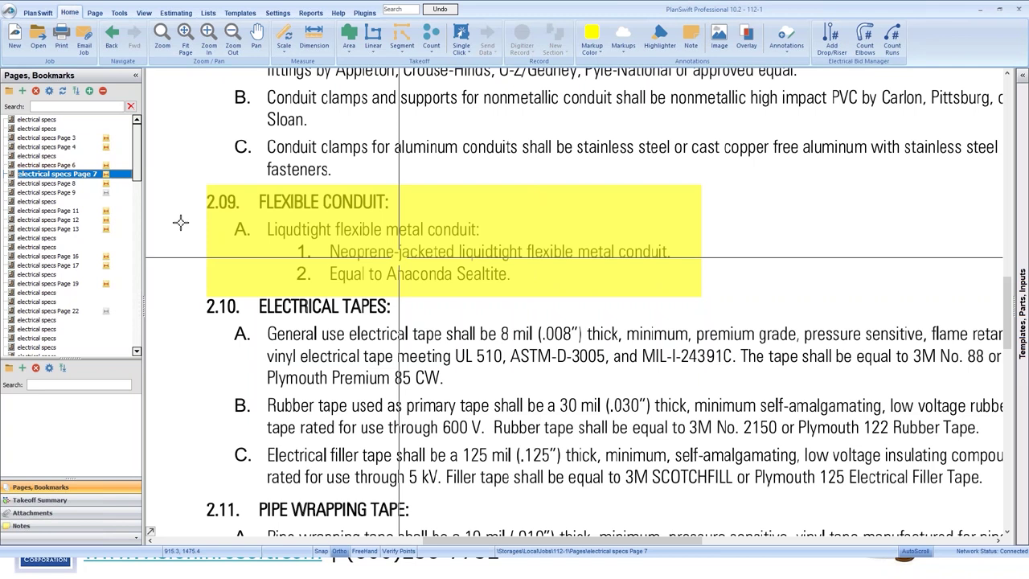
key(Page_Down)
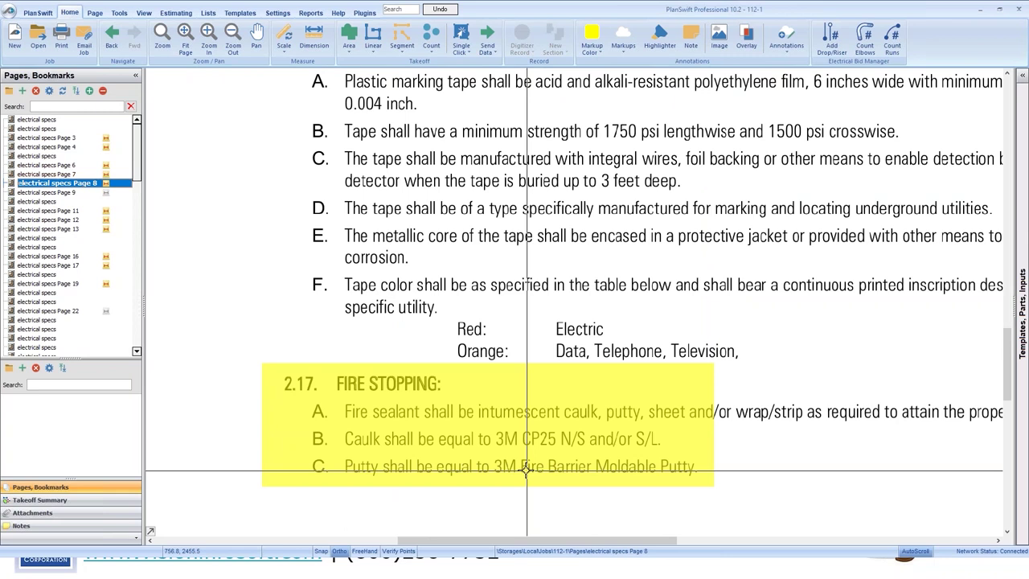
key(Page_Down)
key(Page_Down)
key(Page_Down)
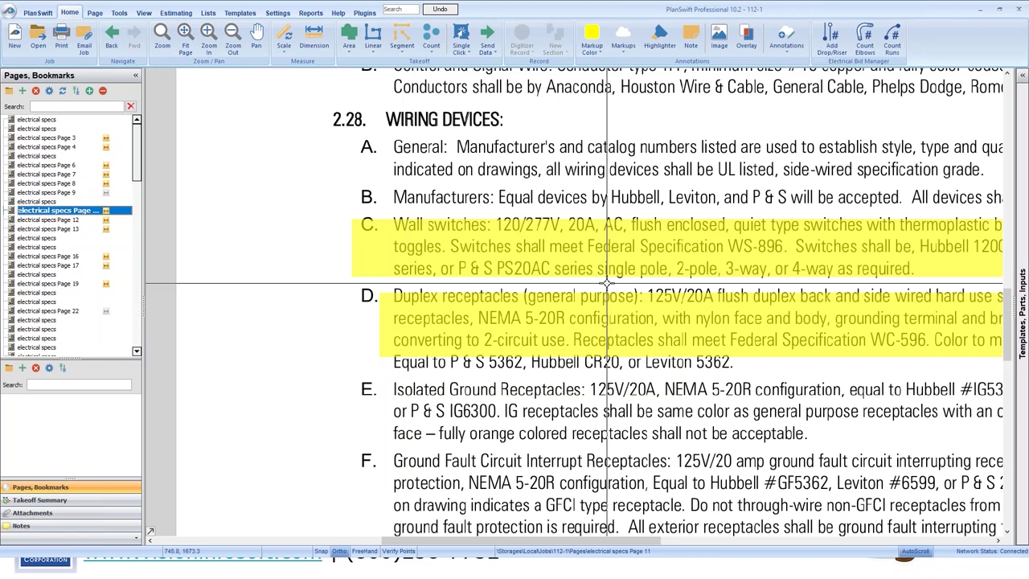
Step: Pan page 11 so the highlighted 2.28 Wiring Devices items C and D show in full
drag(607, 283, 790, 272)
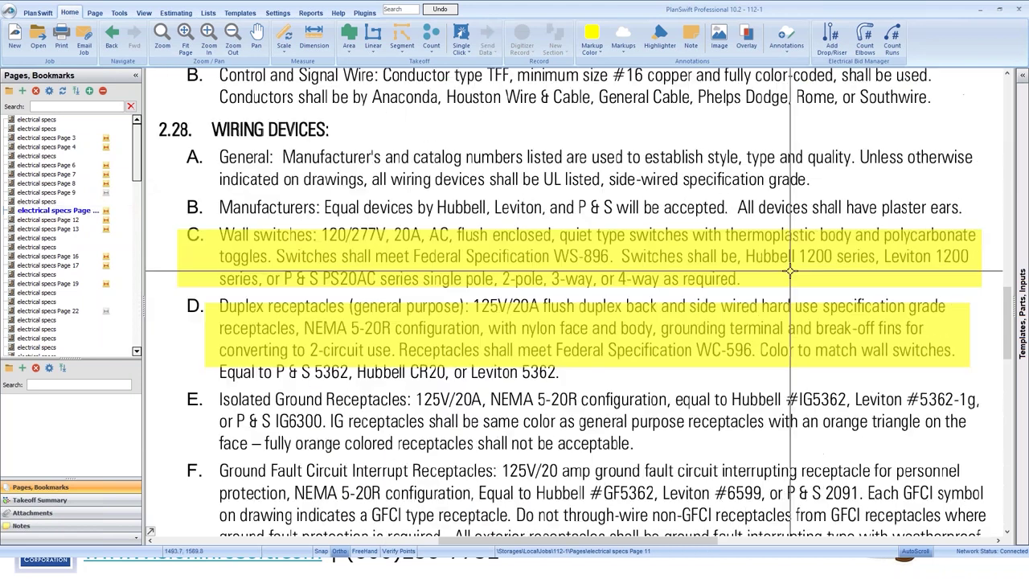
Step: Open page 13 of the electrical specs and zoom in on its highlighted fixture note
click(55, 228)
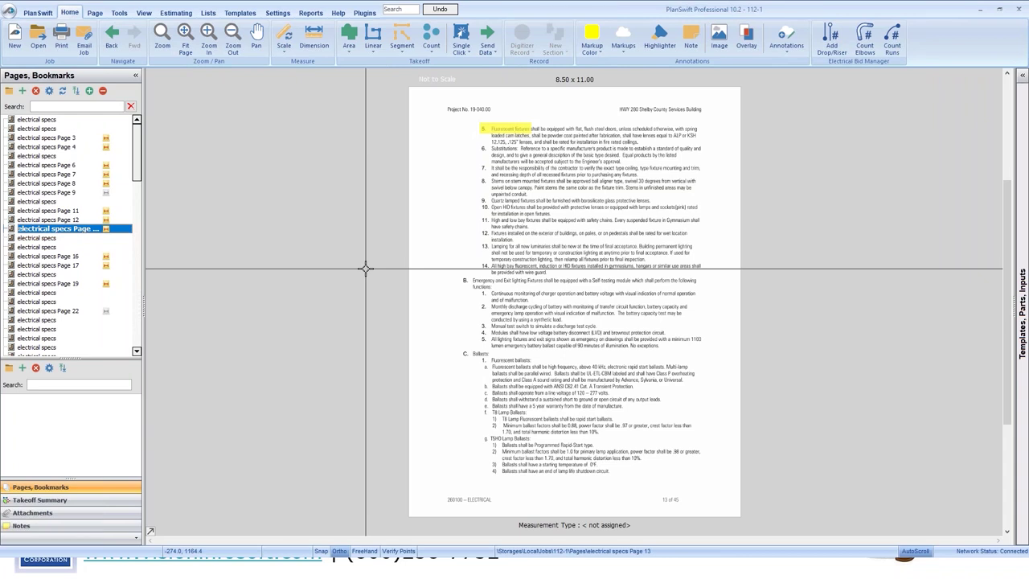
scroll(491, 429, up, 2)
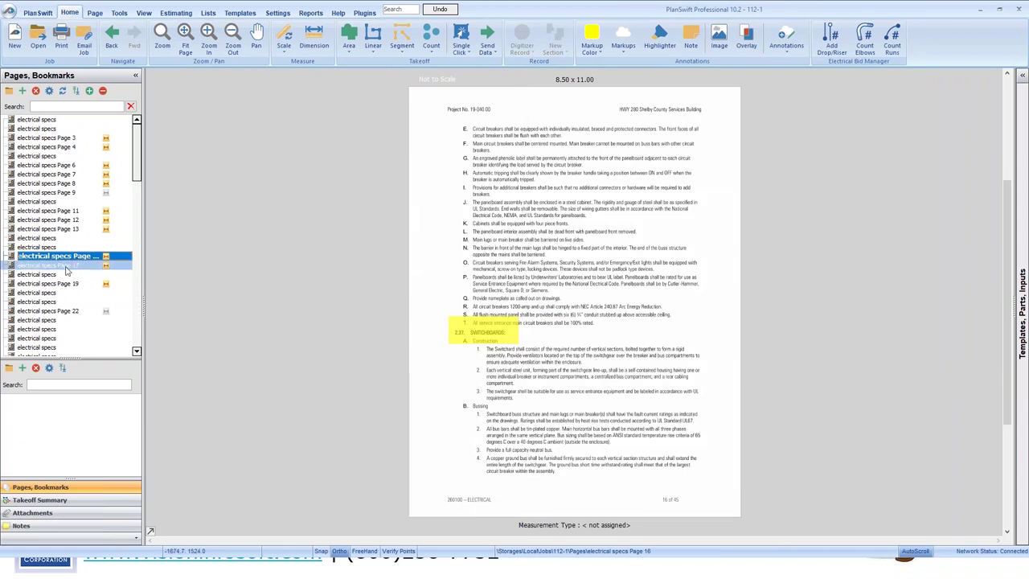
Step: Open page 19 and zoom in on the Safety Switches section
click(48, 283)
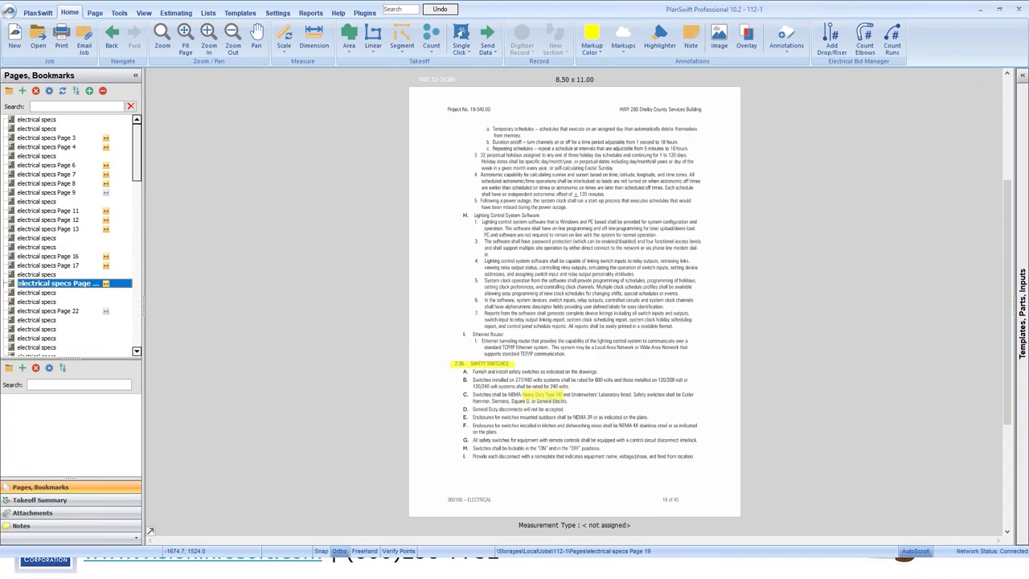
scroll(523, 275, up, 3)
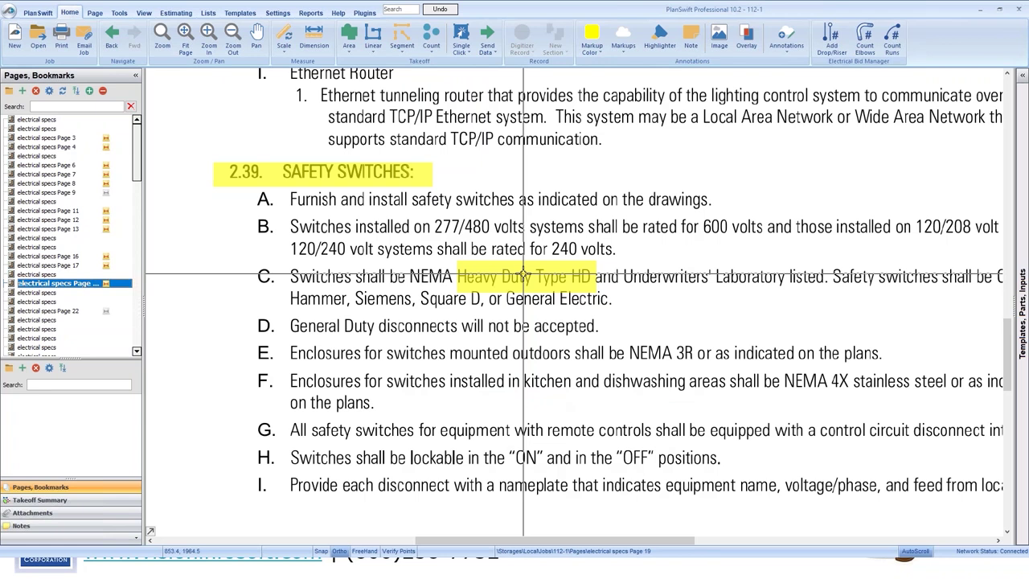
scroll(50, 322, down, 1)
Step: Step through pages 29 and 30 to page 34's highlighted 72-inch flexible conduit limit
click(50, 338)
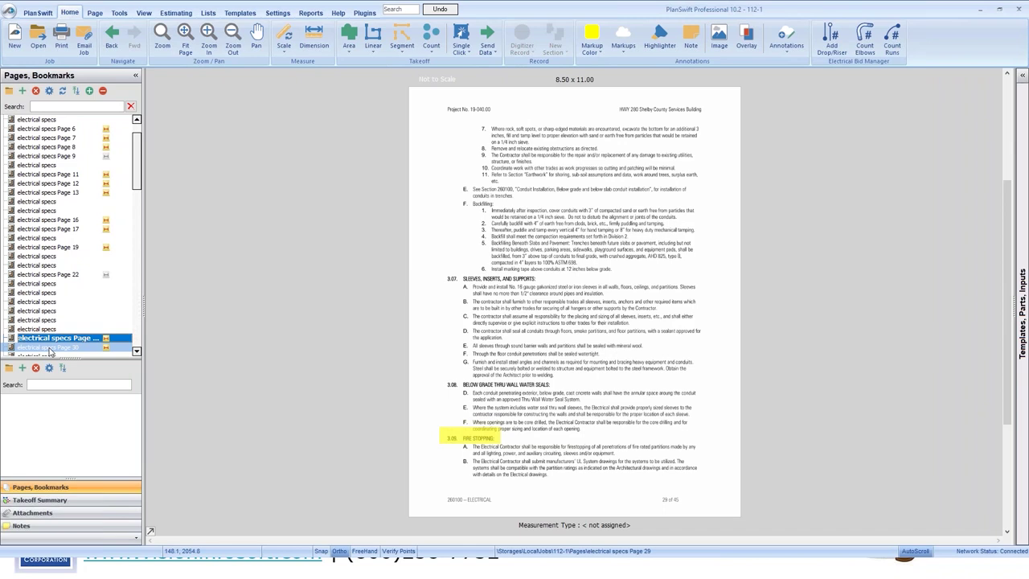
click(50, 348)
click(137, 351)
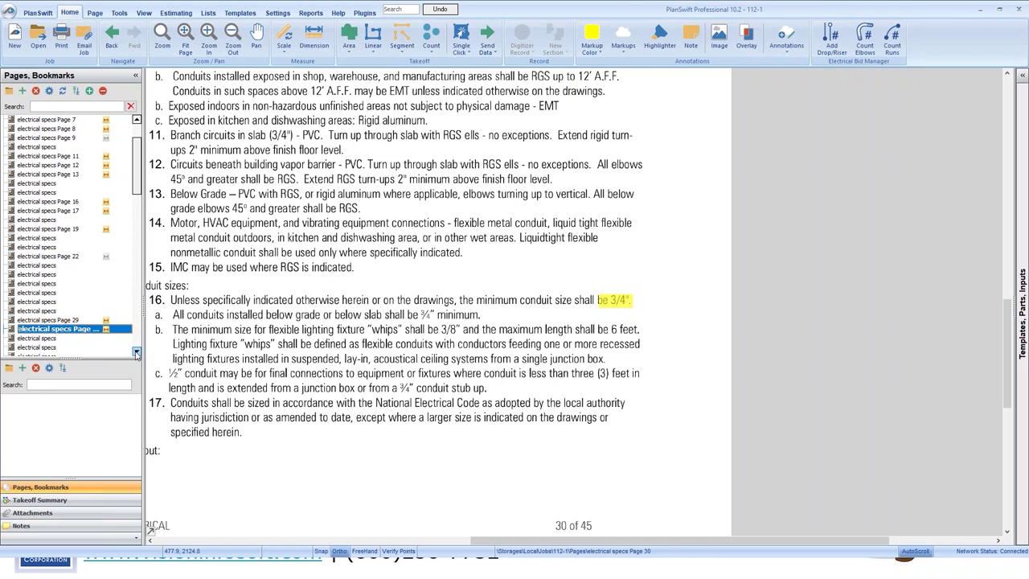
click(137, 351)
click(137, 352)
click(137, 351)
click(137, 351)
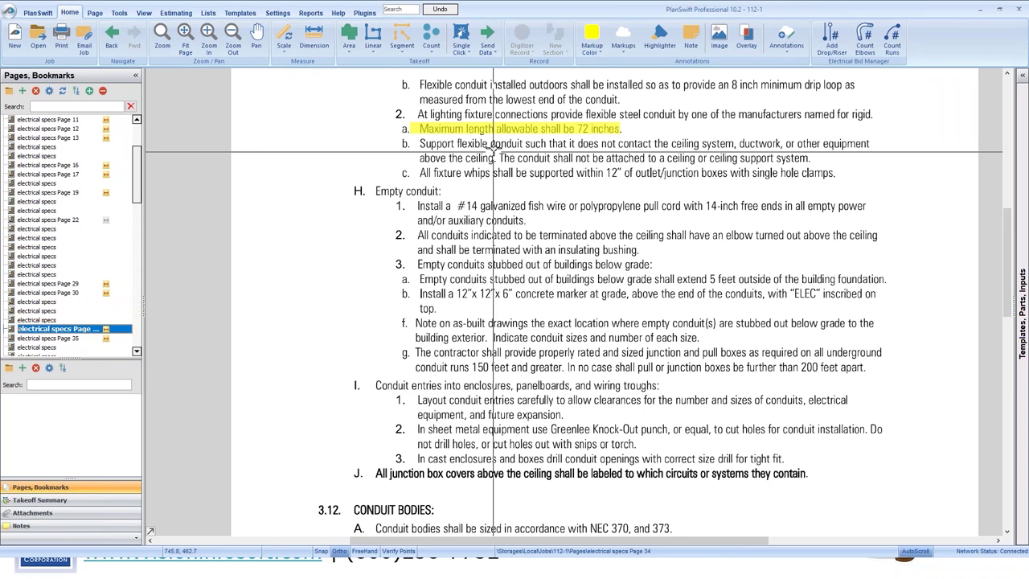
Step: Advance to page 35, showing the rule rejecting MC or Romex cable, and refocus PlanSwift
key(Page_Down)
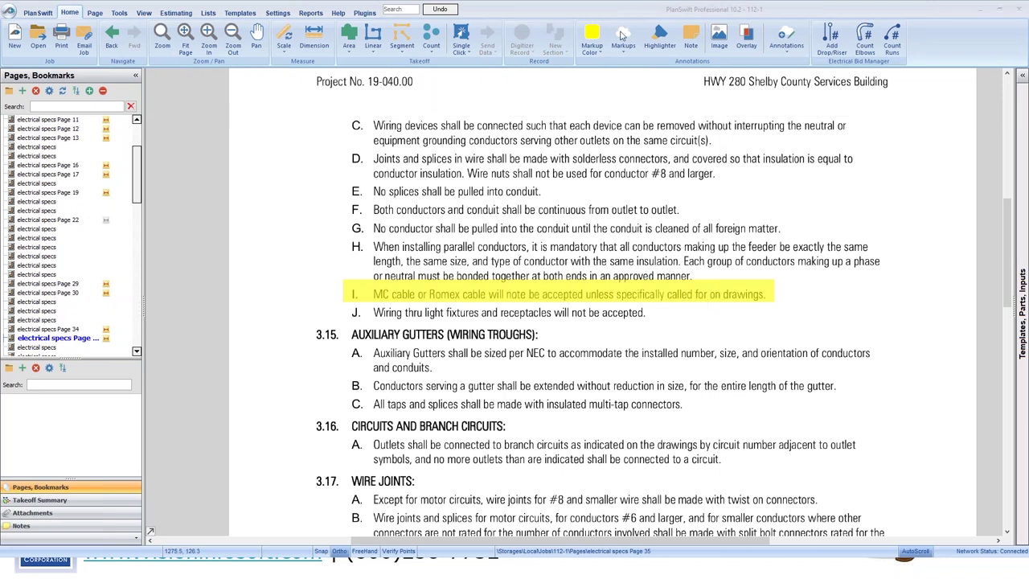
click(138, 205)
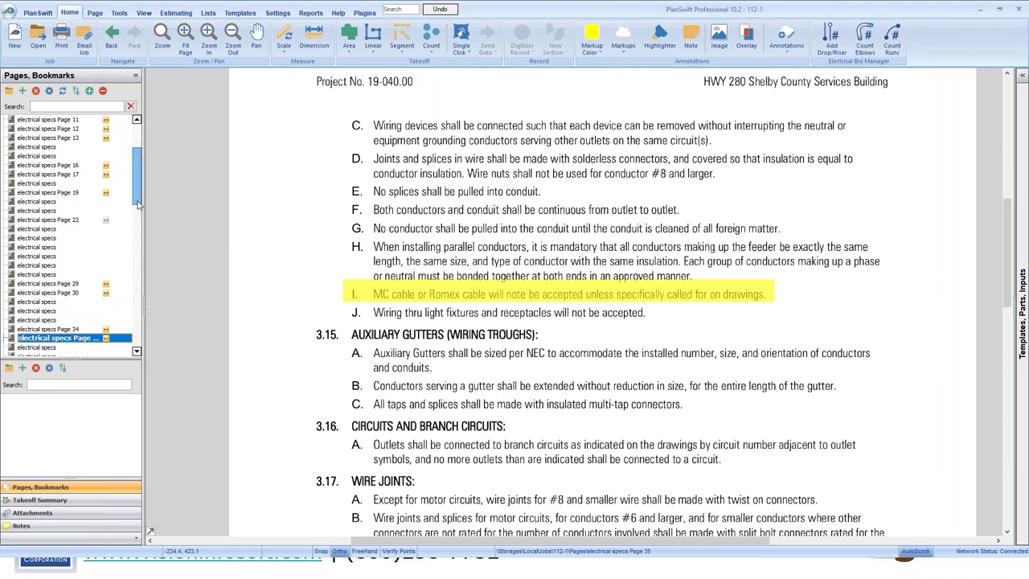
Step: Scroll down to page 43 and zoom in on the highlighted 3.34 Fire Alarm System section
scroll(138, 205, down, 5)
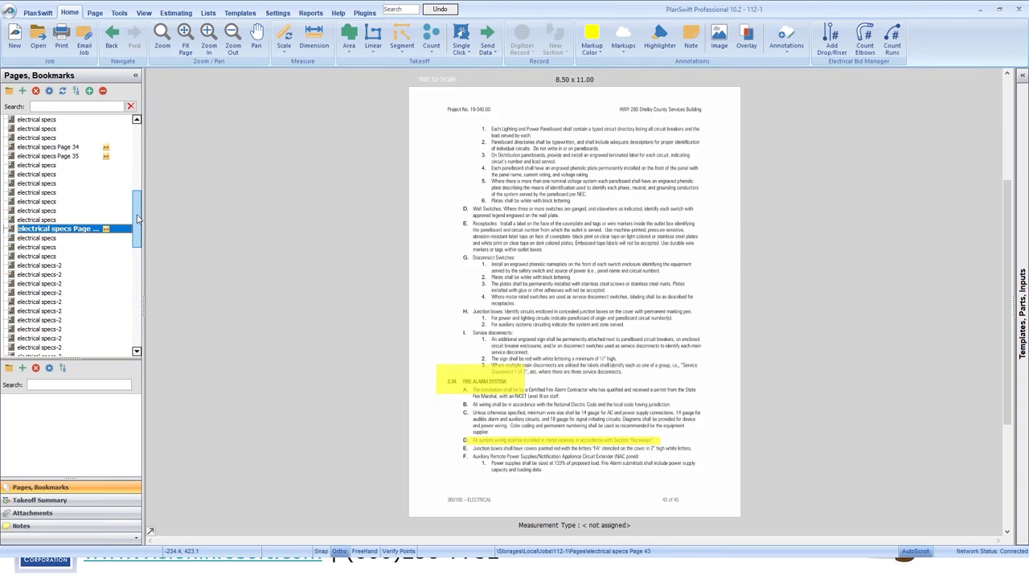
scroll(483, 445, up, 3)
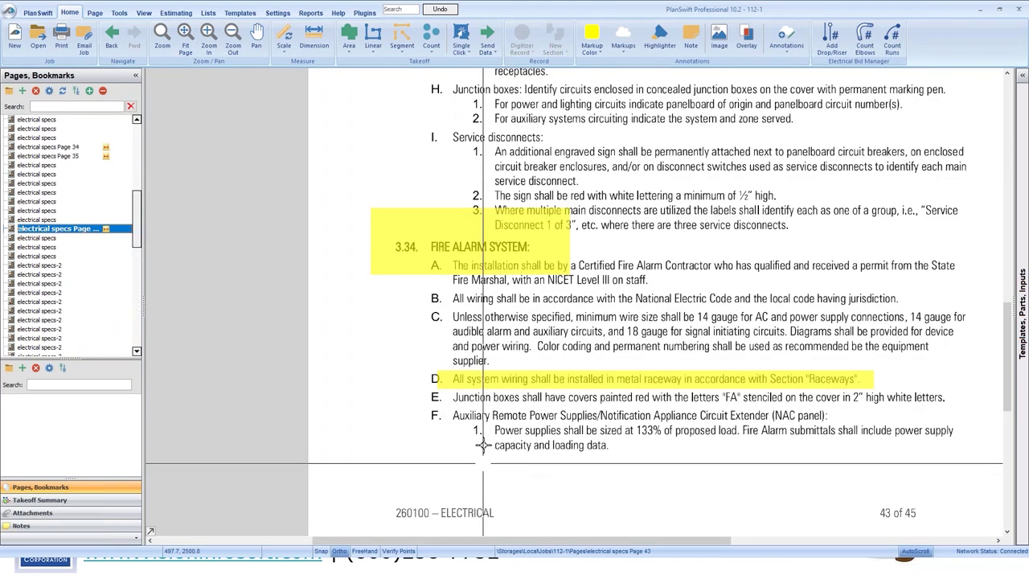